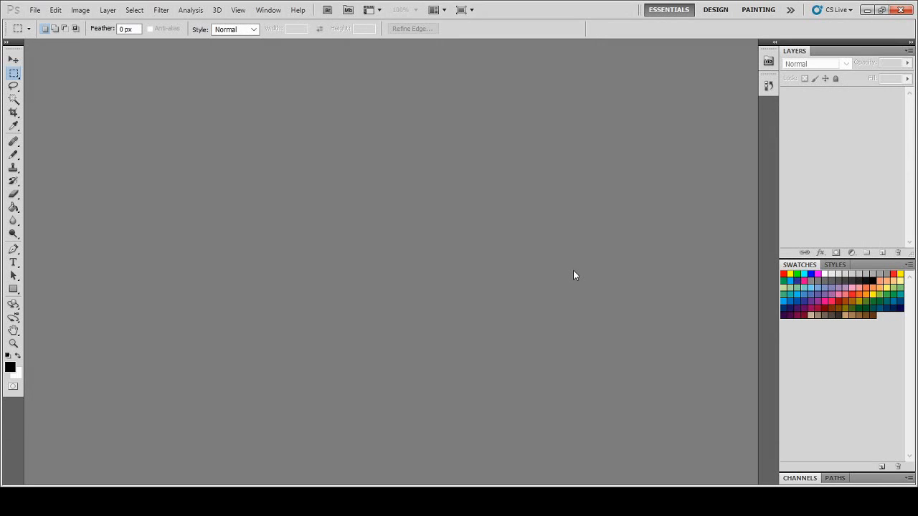
Create a new white document and replace its locked Background layer with an unlocked duplicate
click(38, 20)
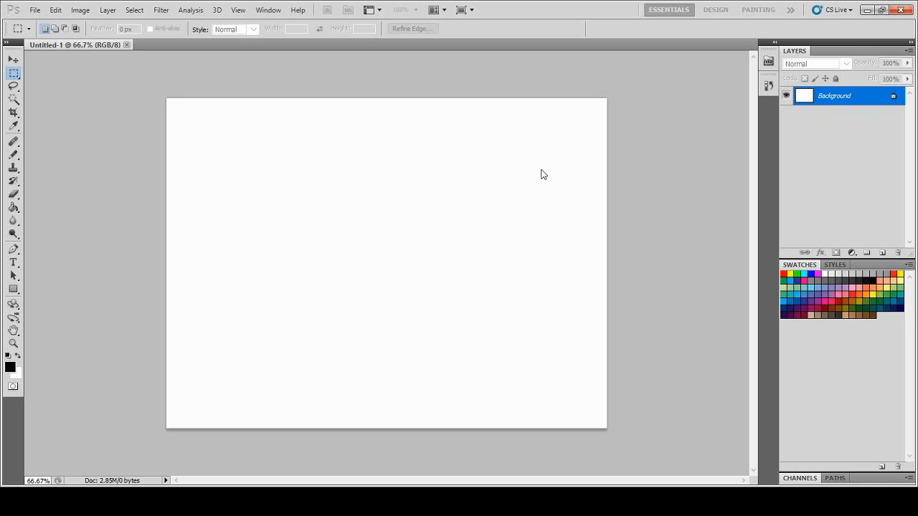
key(ctrl+j)
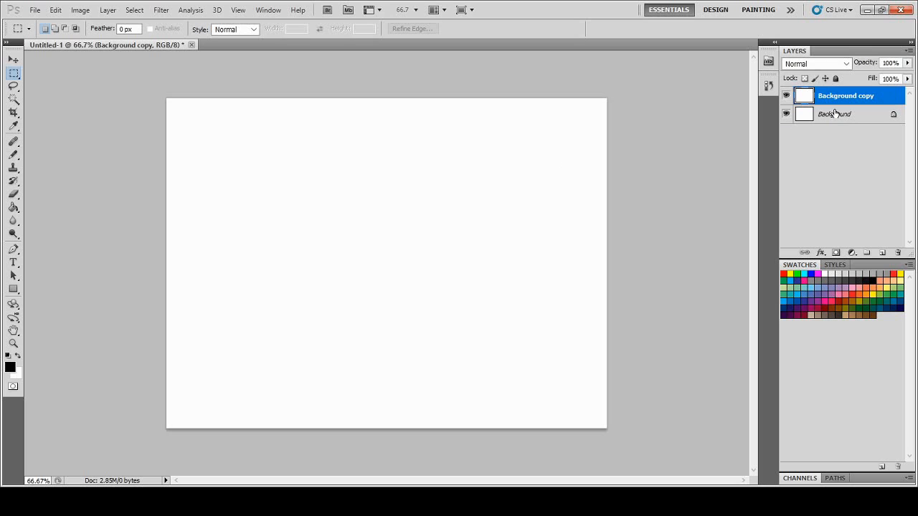
click(832, 116)
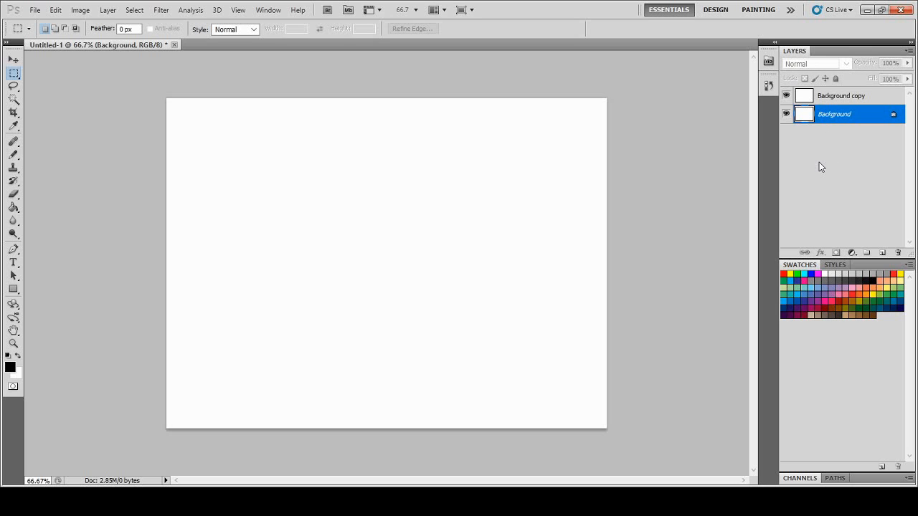
key(Delete)
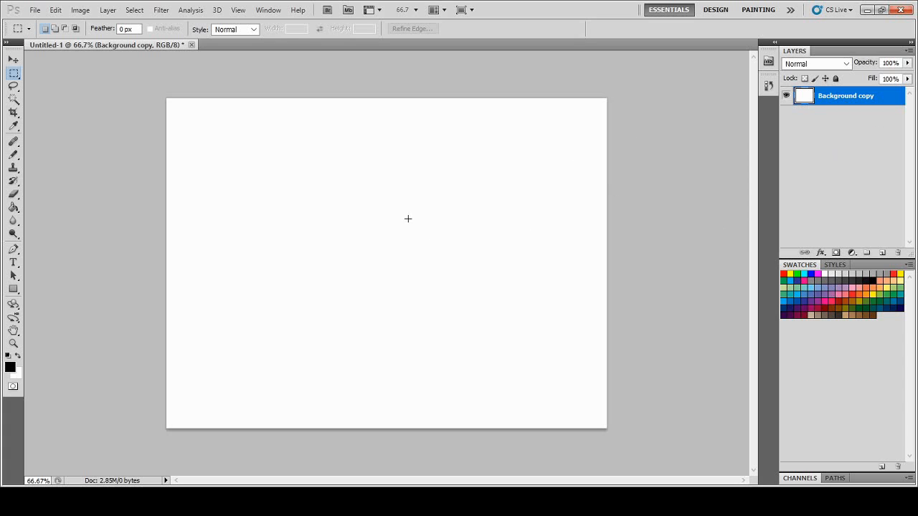
Draw a wide black rounded rectangle with a 10 px corner radius across the middle of the canvas
click(13, 208)
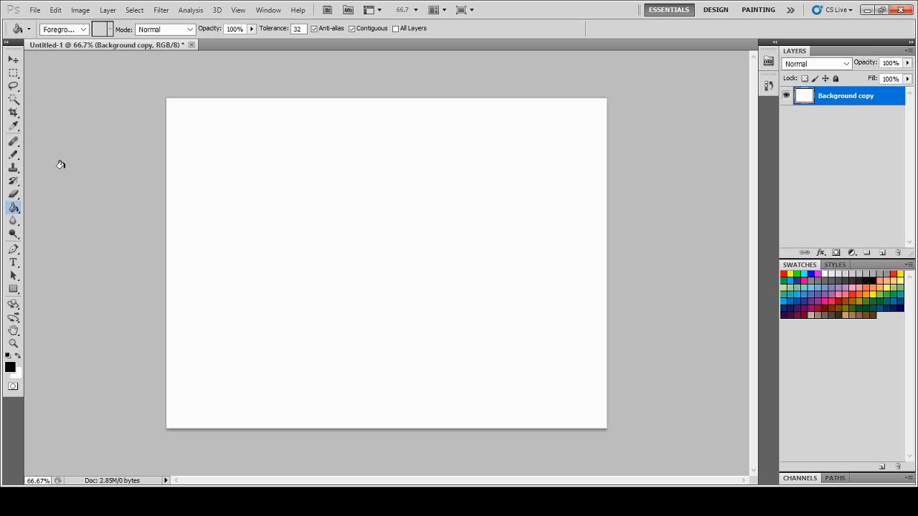
click(14, 75)
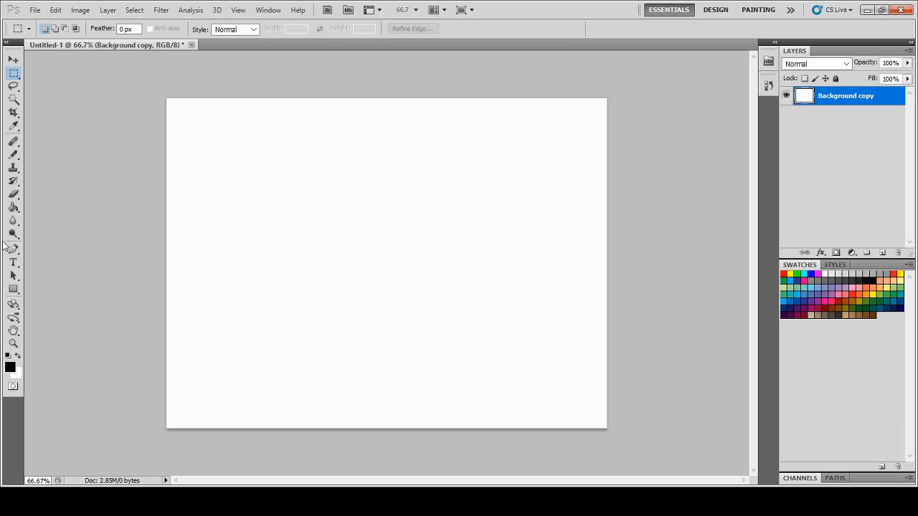
click(13, 289)
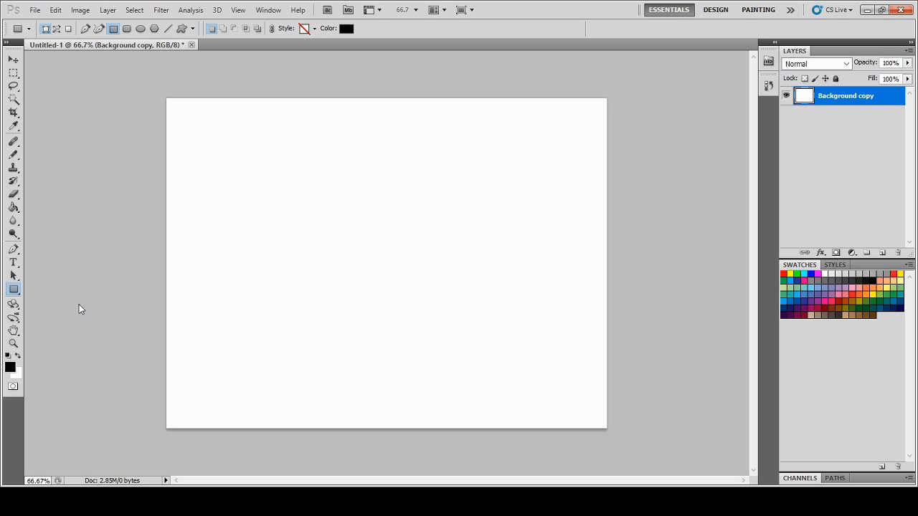
key(shift+u)
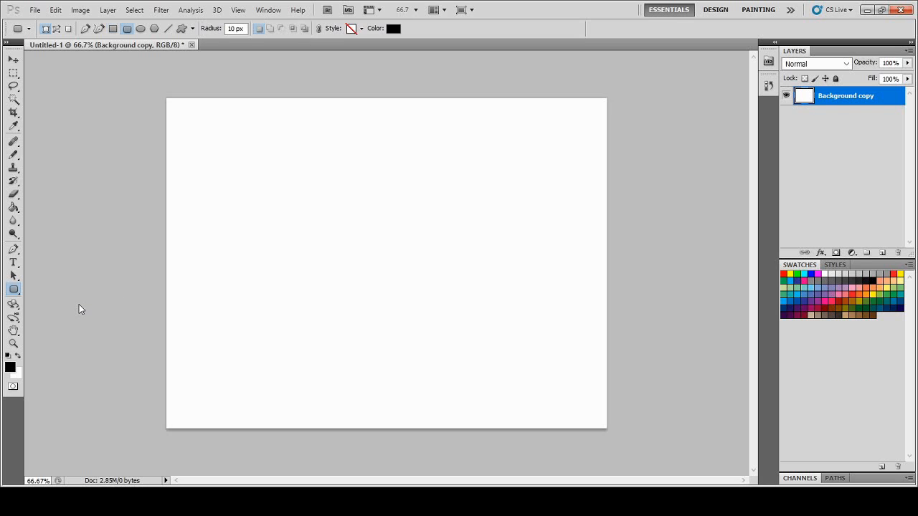
drag(207, 192, 576, 297)
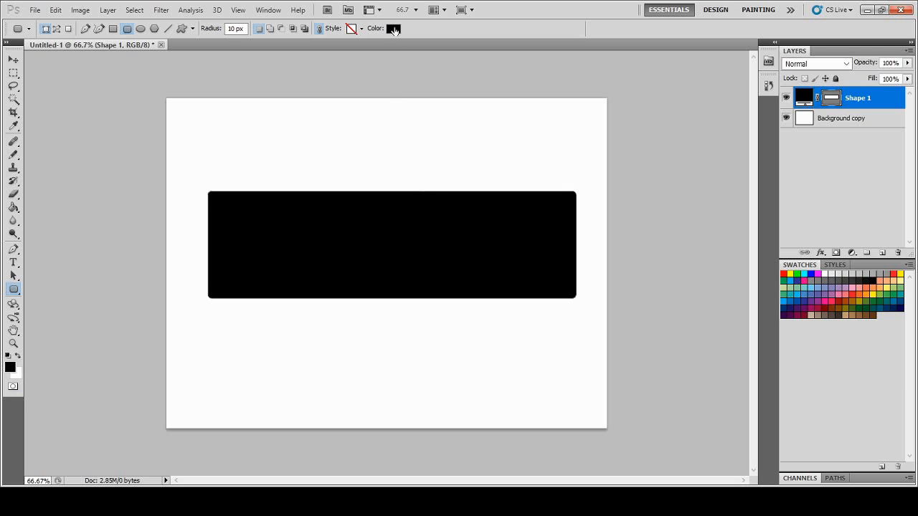
Recolor the rounded rectangle bright red
key(i)
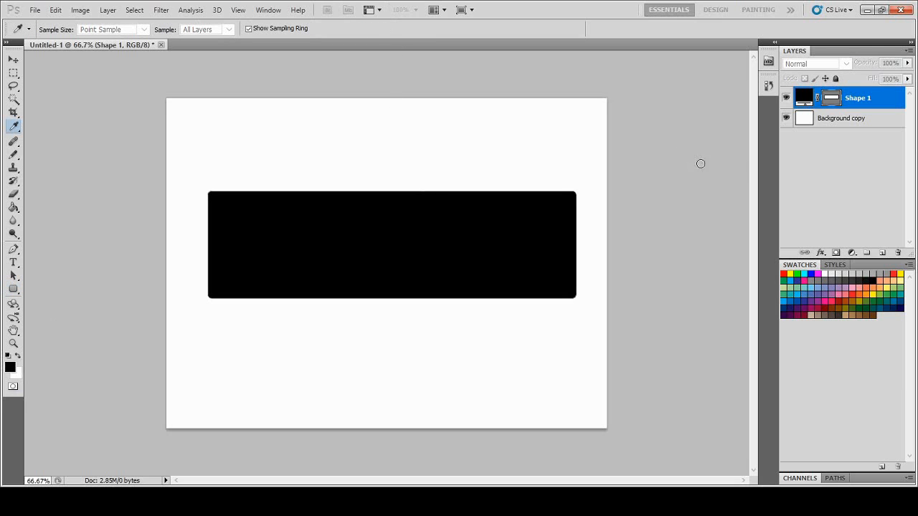
click(764, 62)
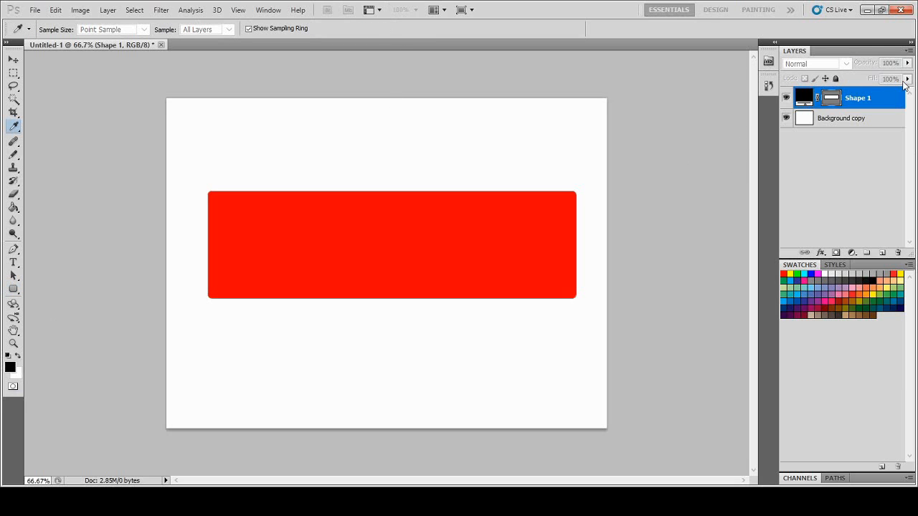
key(Return)
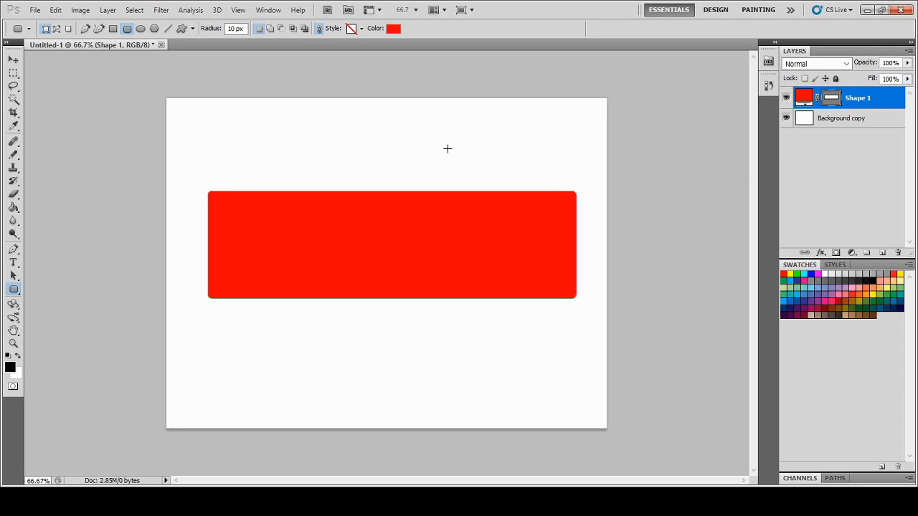
Recolor the rounded rectangle bright blue and lower its layer opacity to 50%
click(392, 28)
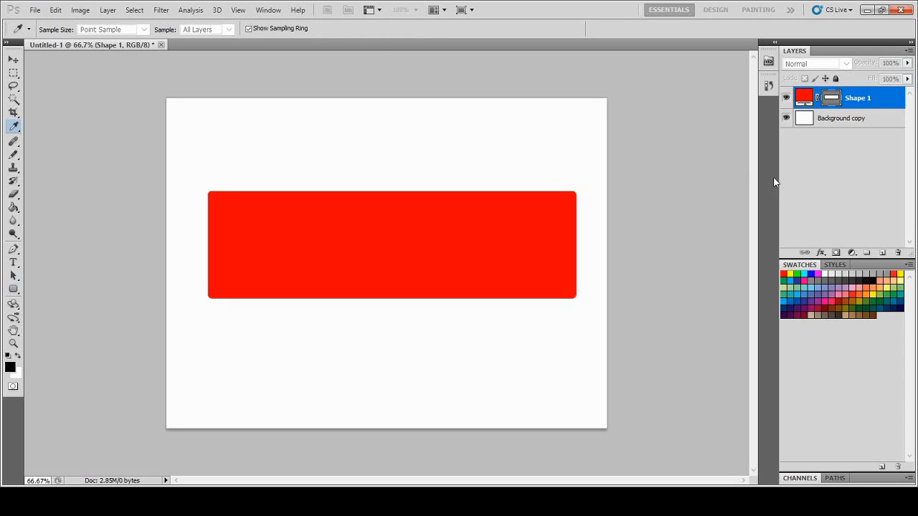
click(771, 142)
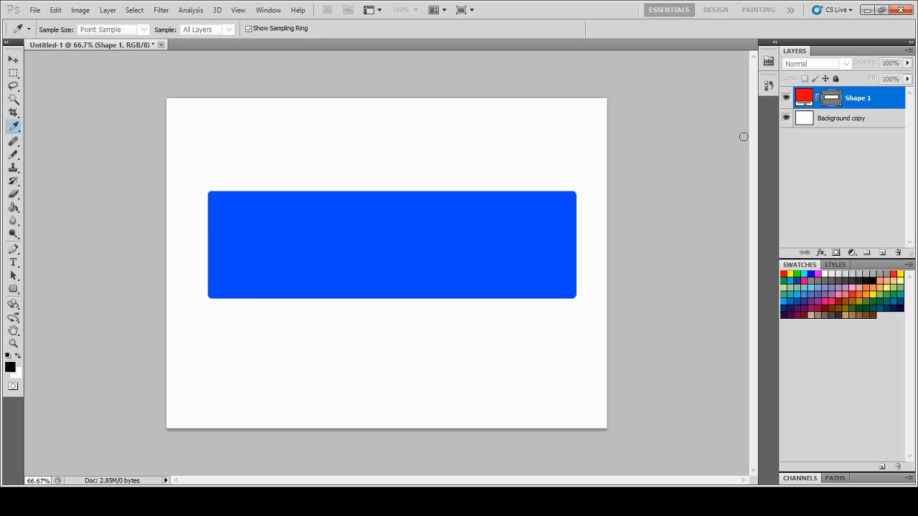
click(756, 87)
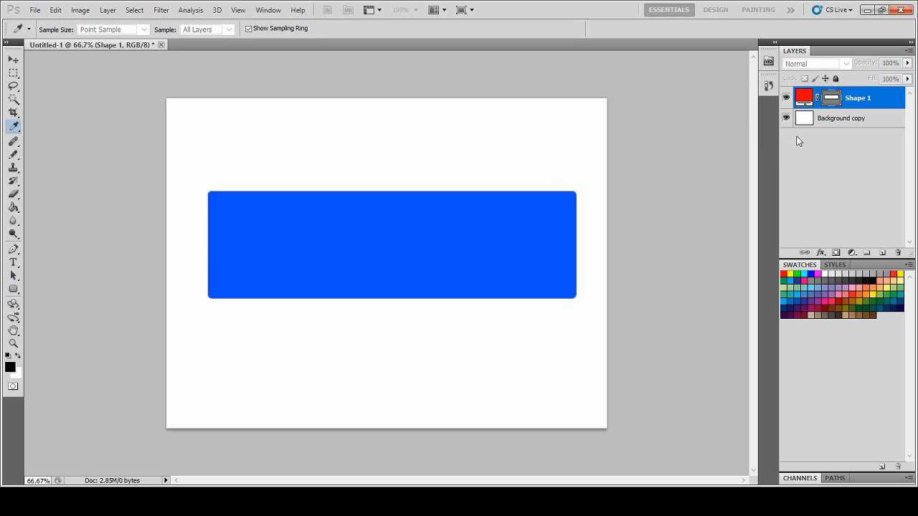
click(870, 87)
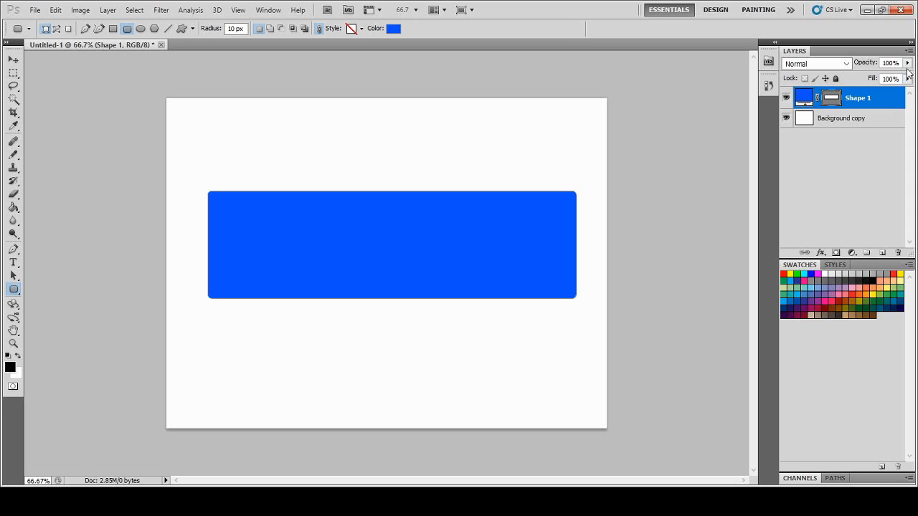
drag(907, 64, 879, 87)
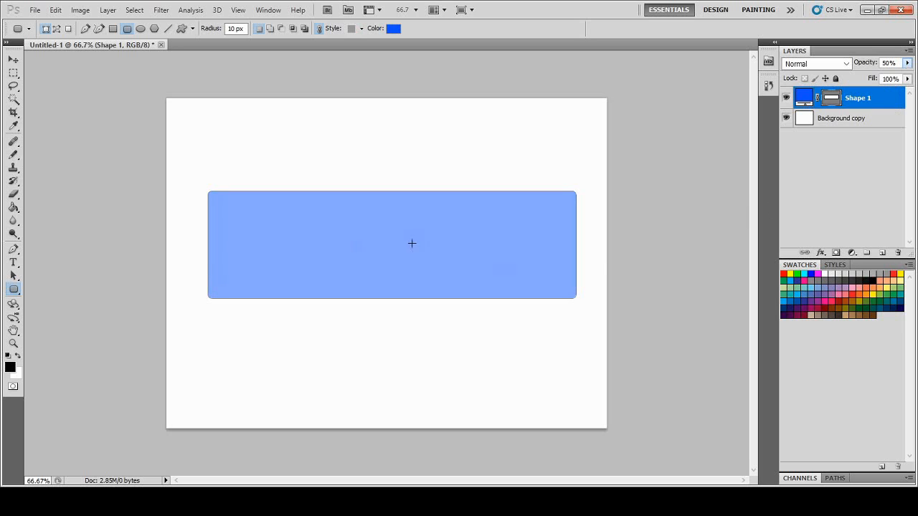
Add a text box as wide as the rectangle, overlapping its upper part, and enter "Ya boy"
click(13, 73)
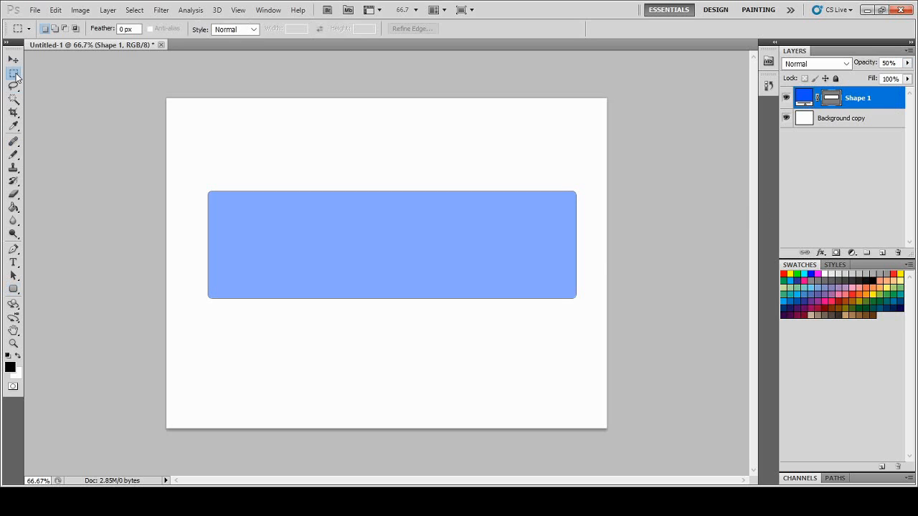
click(14, 263)
drag(207, 135, 575, 259)
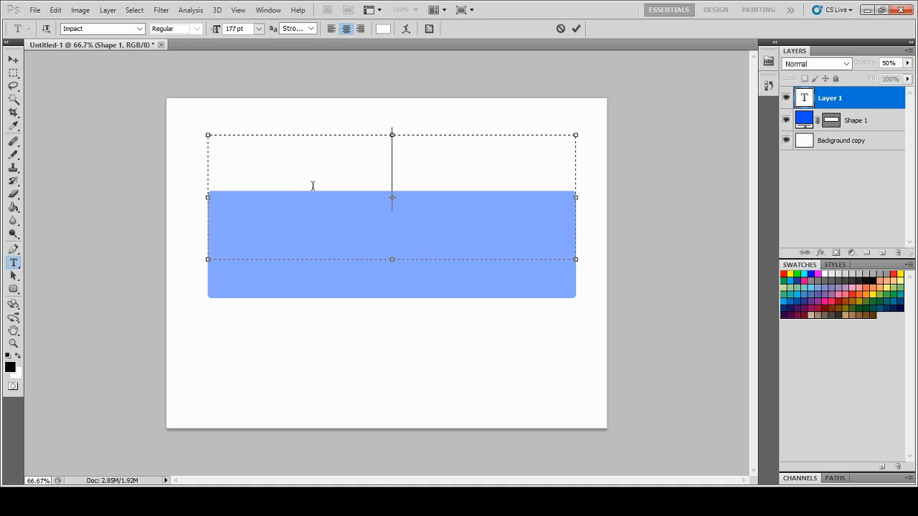
text(MAGIC)
Change the color of the "Ya boy" text to black
drag(539, 169, 163, 191)
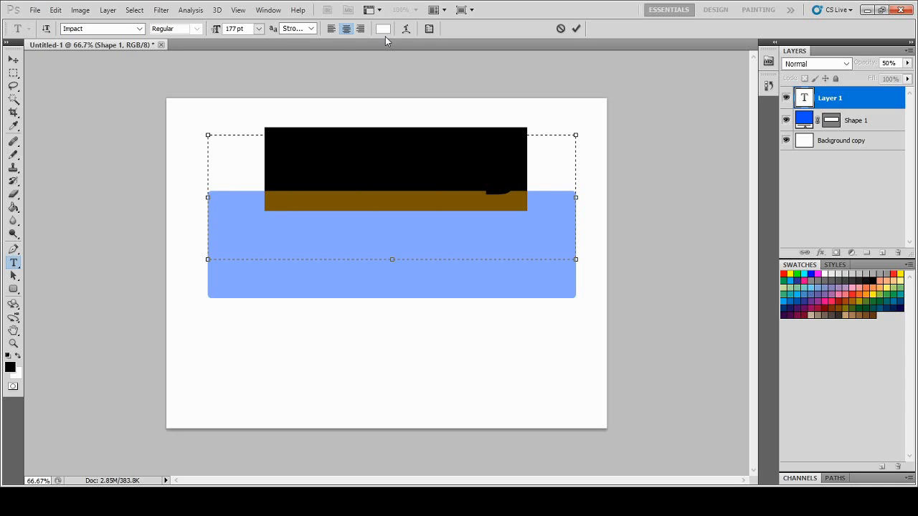
click(382, 29)
drag(677, 149, 796, 293)
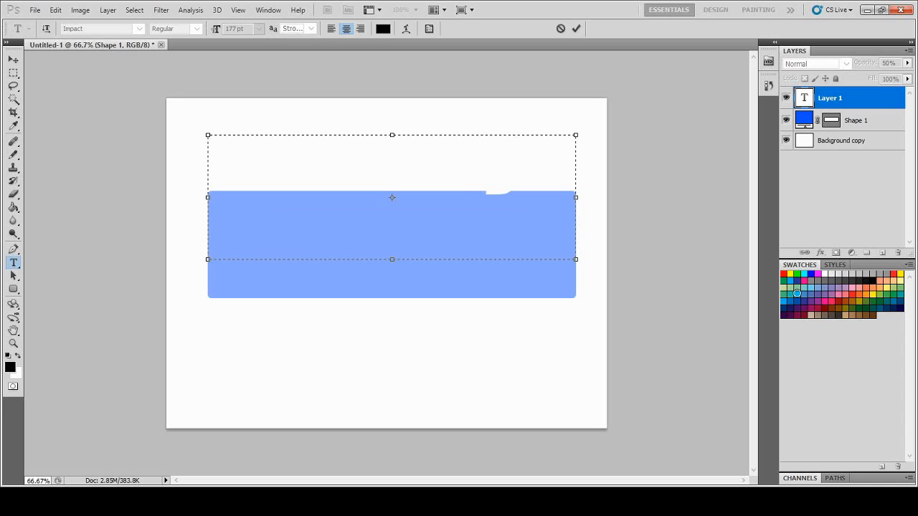
click(882, 82)
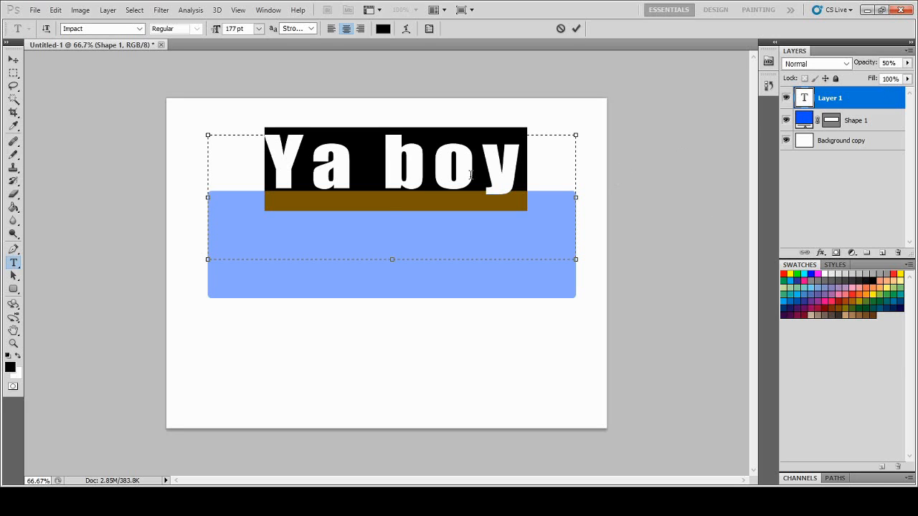
click(569, 192)
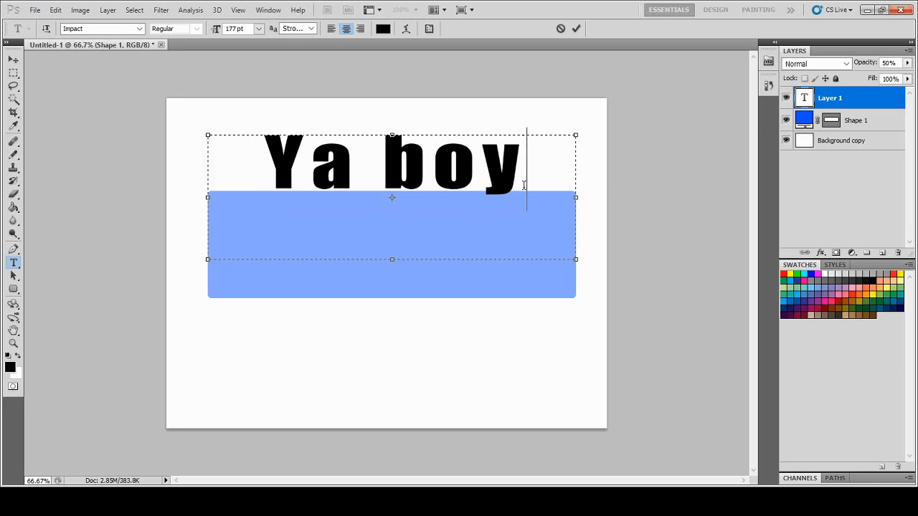
Set the size of the "Ya boy" text to 72 pt
drag(529, 188, 137, 209)
click(252, 26)
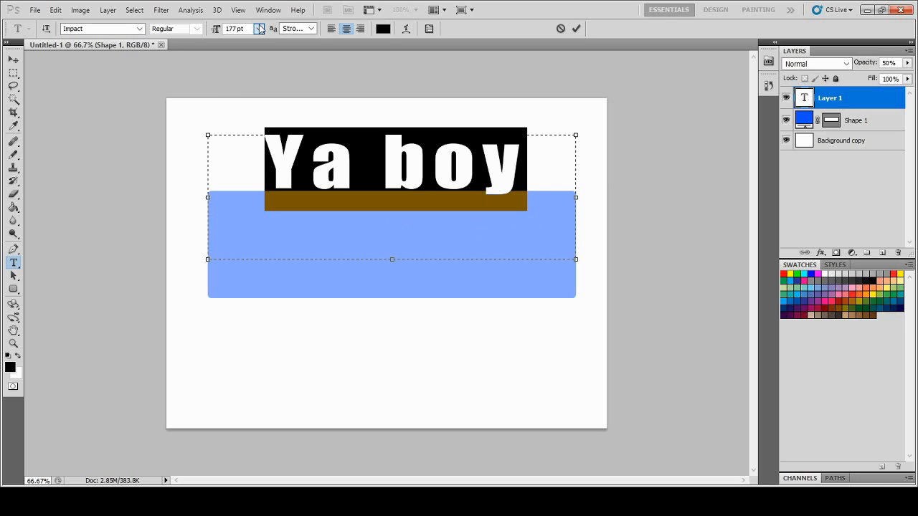
text(72)
key(Return)
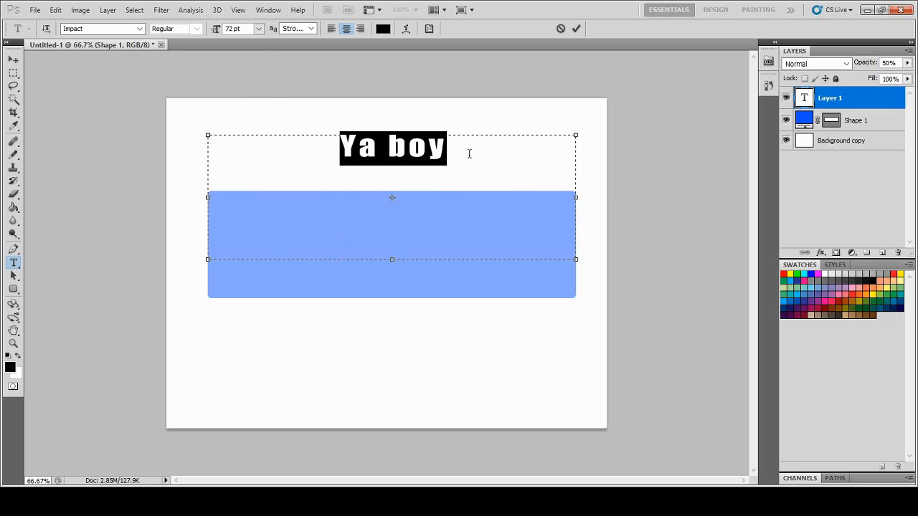
Enlarge the "Ya boy" text, trying 100 pt and replacing it with 125 pt
click(457, 150)
drag(457, 150, 301, 156)
click(231, 25)
text(1)
key(Return)
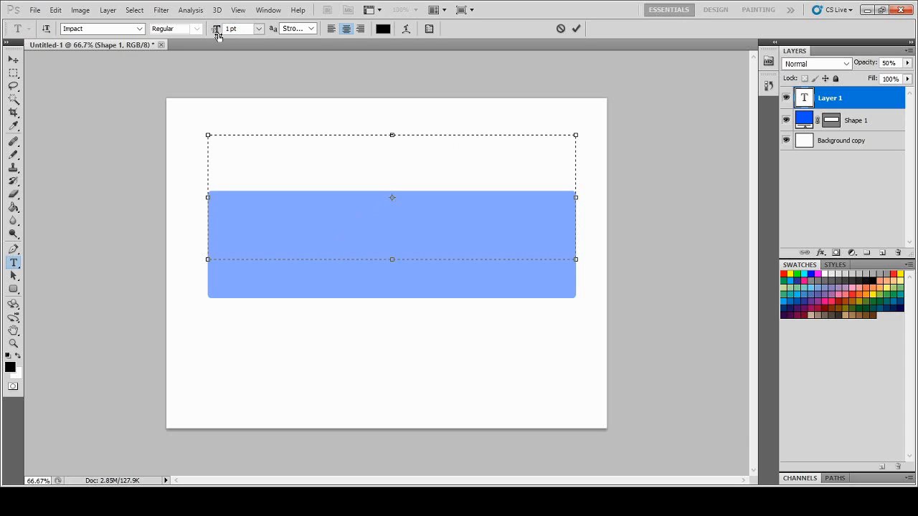
text(00)
key(Return)
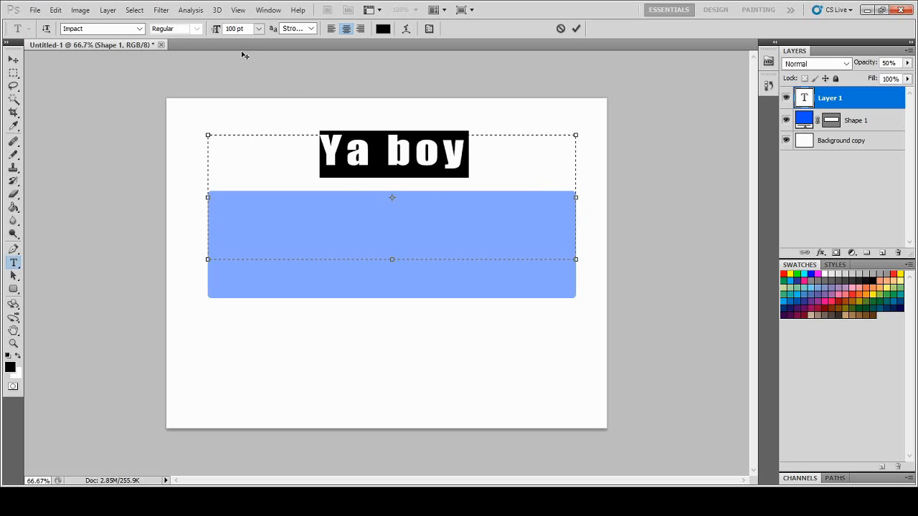
key(ctrl+z)
text(25)
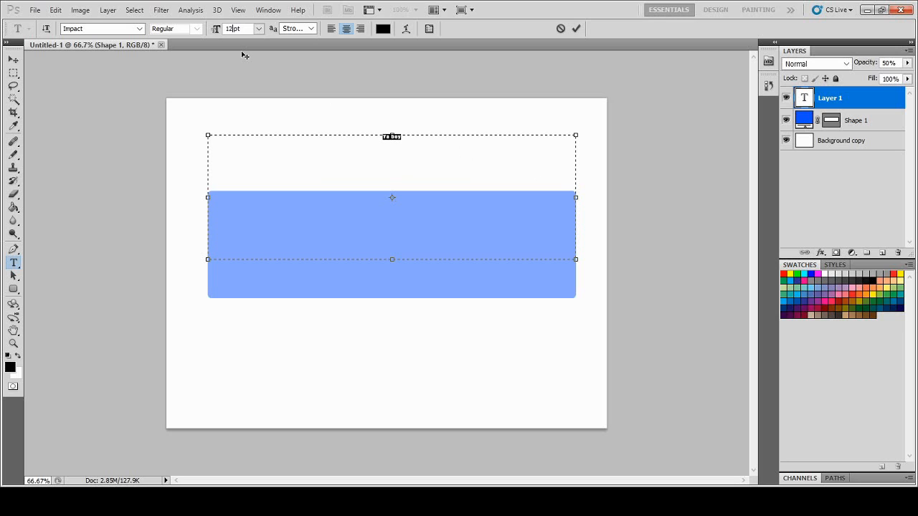
Append the nickname after "Ya boy" and set the whole text to 100 pt so it fits on one line
click(503, 156)
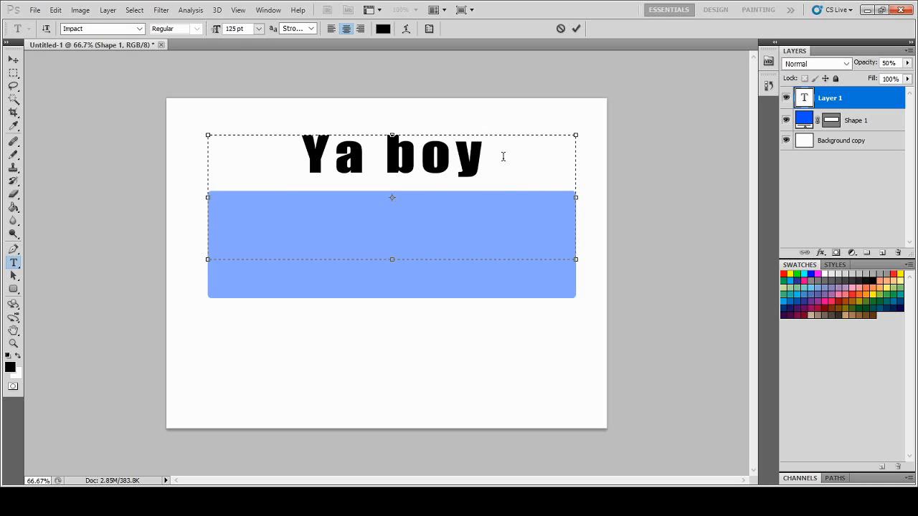
text(jayree)
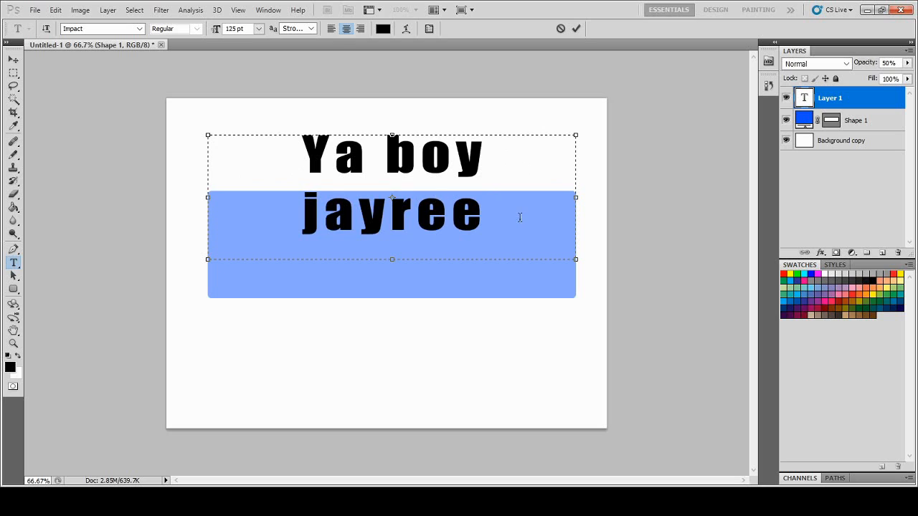
drag(518, 215, 207, 128)
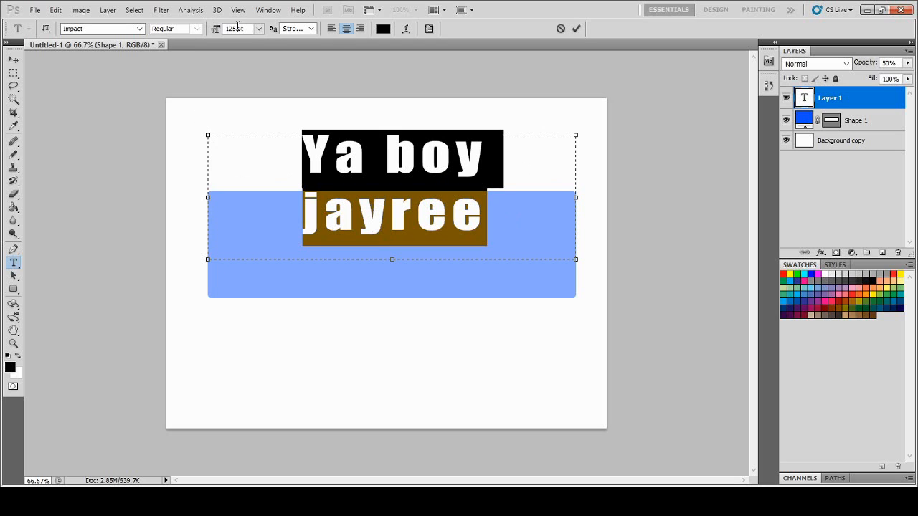
drag(239, 29, 228, 29)
text(100)
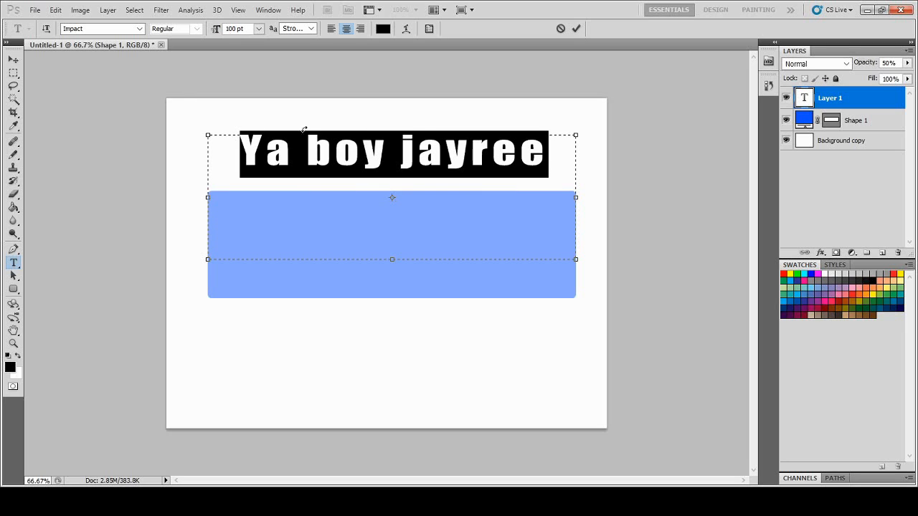
key(Return)
Shrink the text box down onto the blue rectangle, commit the text, and move it up near the rectangle's top edge
drag(393, 131, 402, 217)
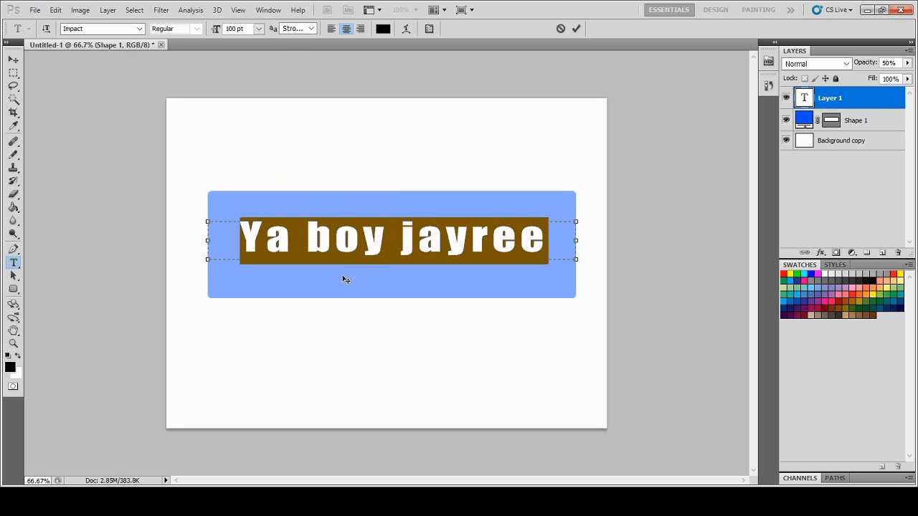
click(15, 58)
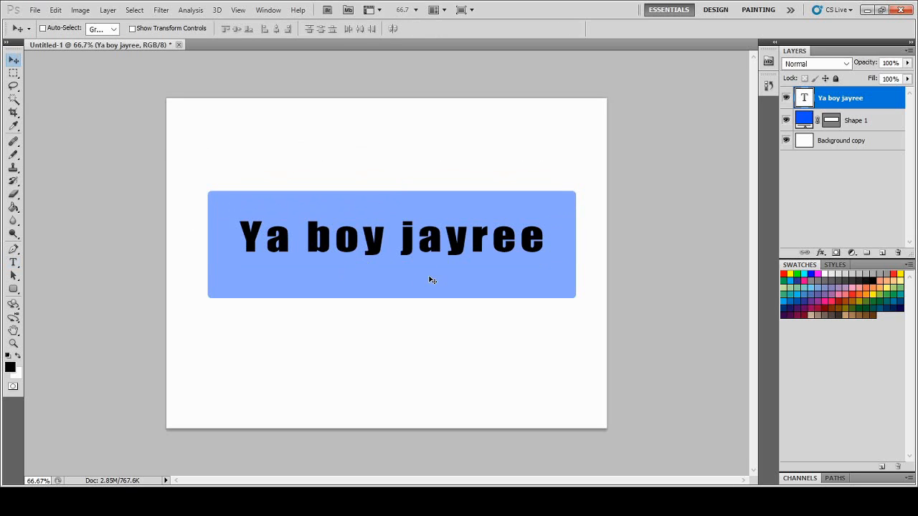
drag(419, 250, 420, 223)
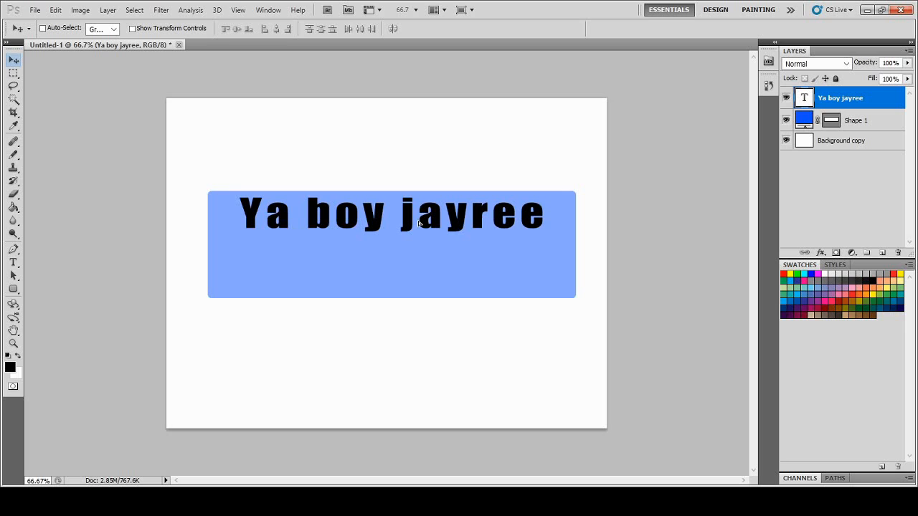
Capitalize the first letters of "boy" and the nickname in the heading text, and commit the edit
click(13, 262)
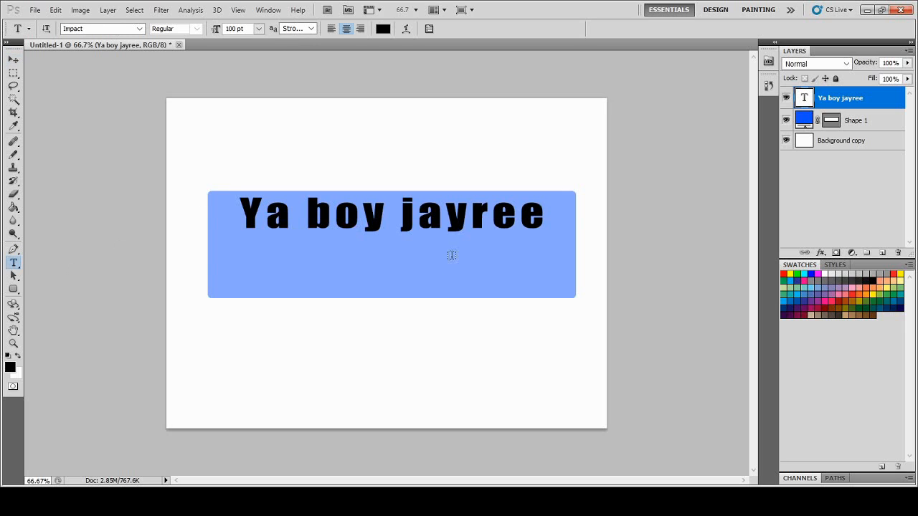
click(447, 222)
drag(419, 220, 405, 224)
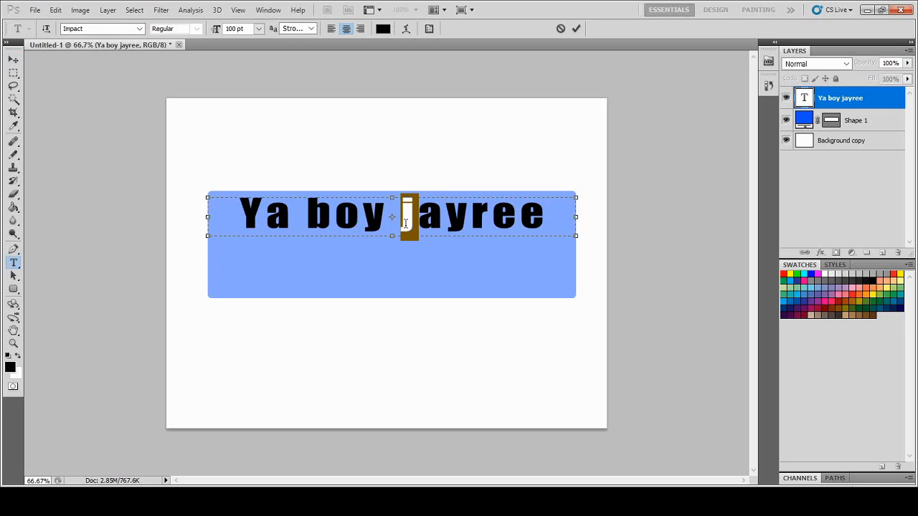
text(J)
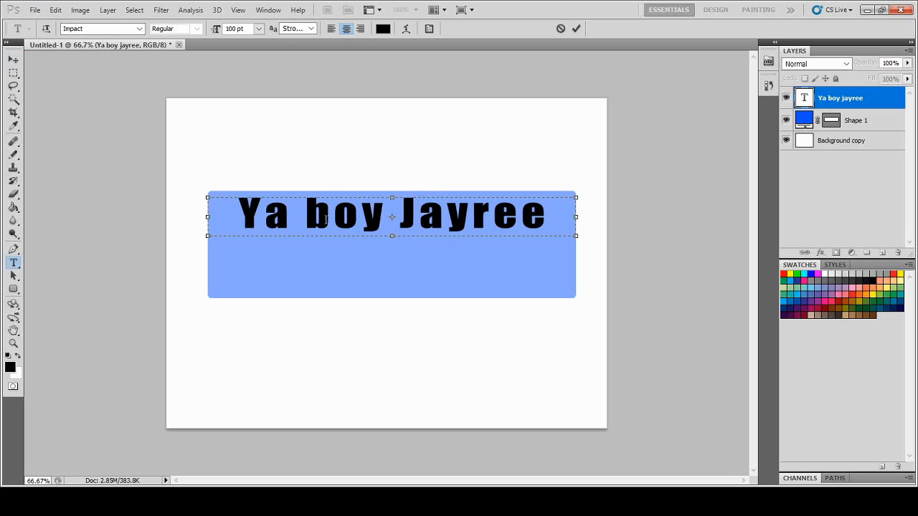
drag(334, 215, 306, 219)
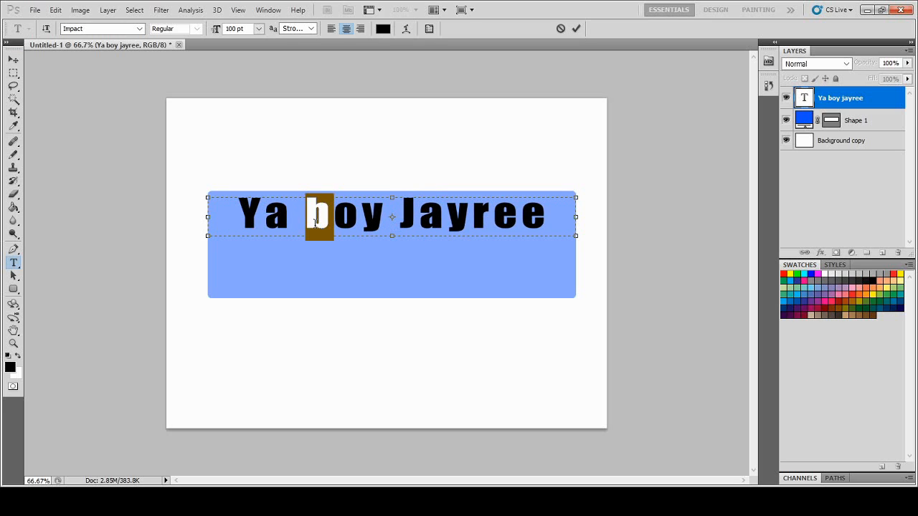
text(B)
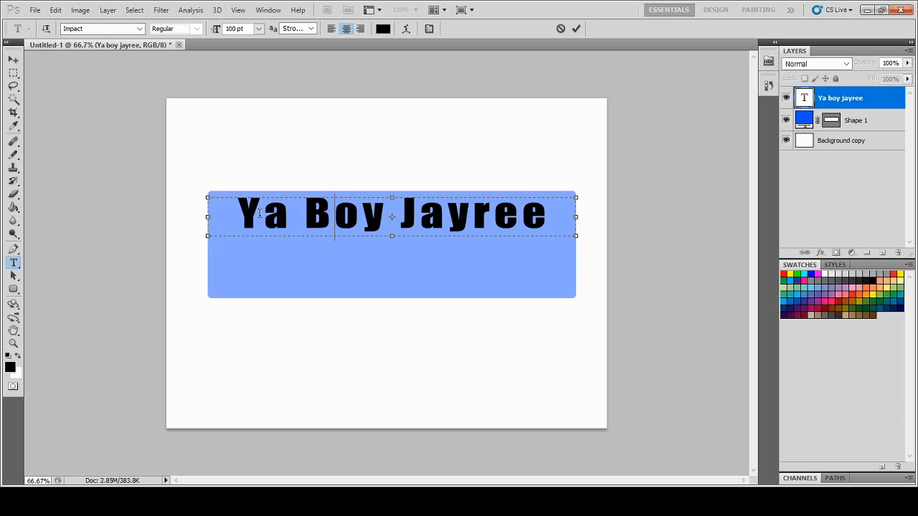
click(11, 66)
click(13, 74)
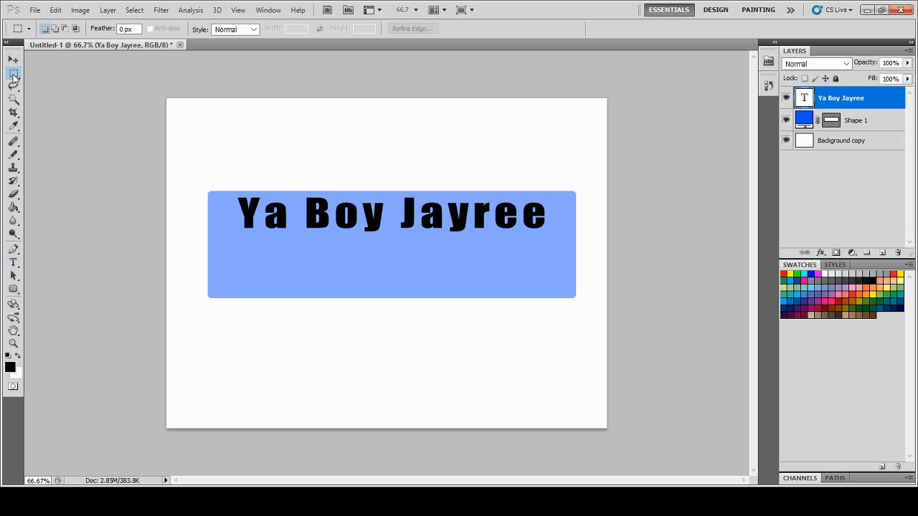
Add a text box across the lower part of the blue rectangle containing "Music Producer"
click(13, 262)
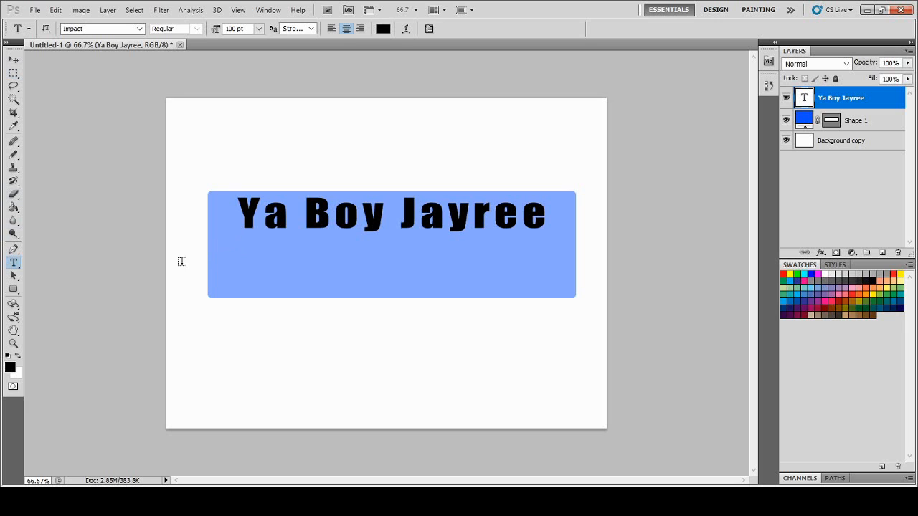
drag(182, 263, 592, 324)
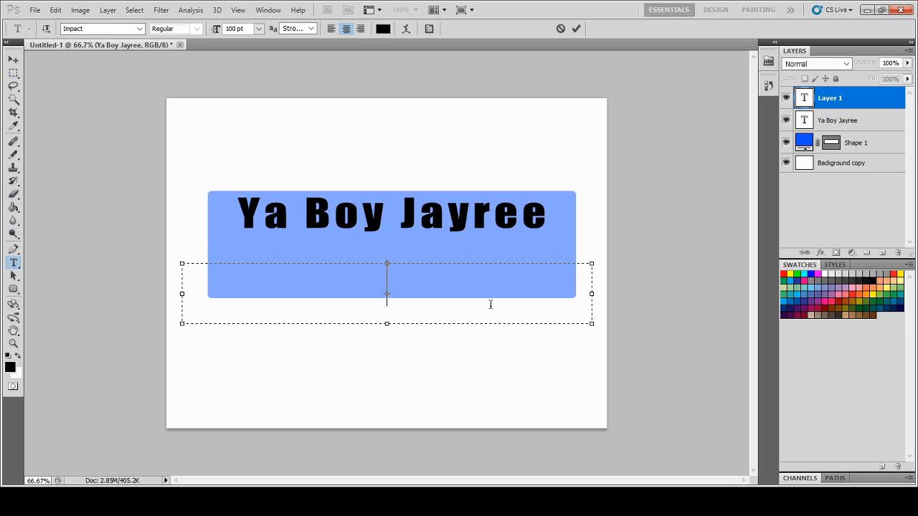
text(Musioc)
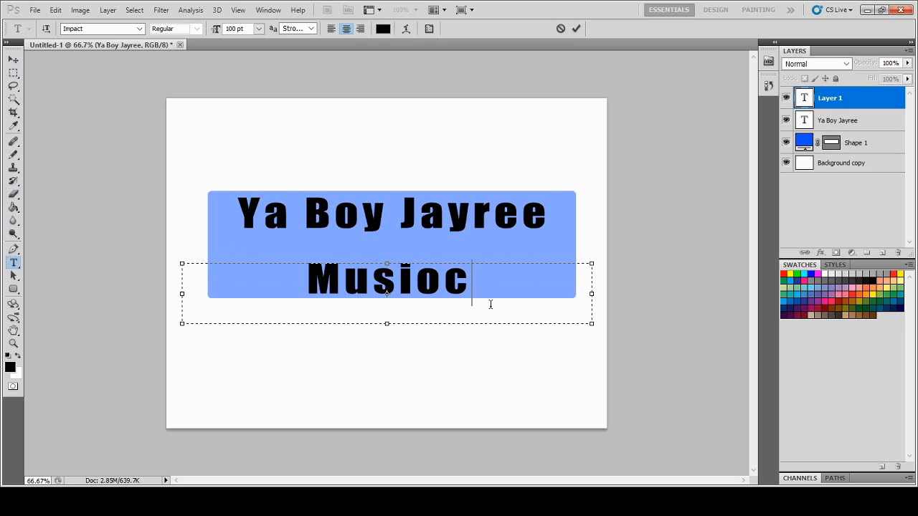
key(BackSpace)
key(BackSpace)
key(BackSpace)
text(i)
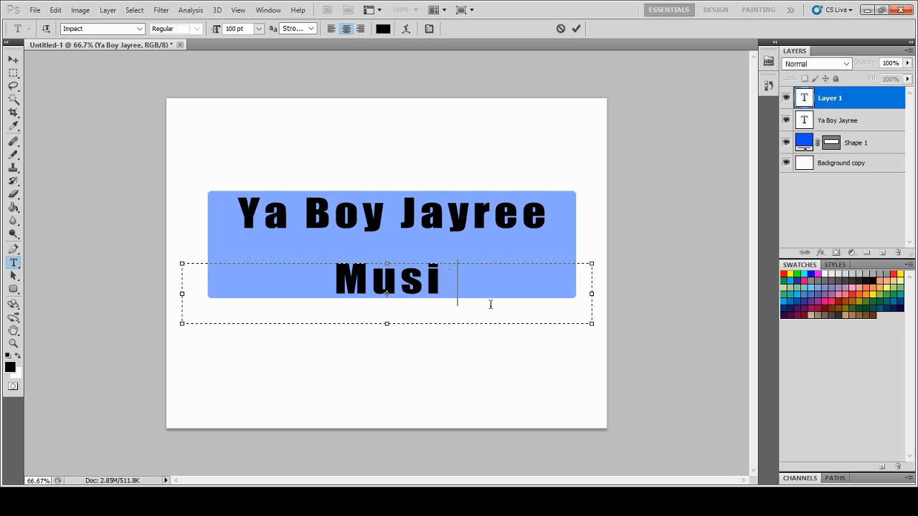
text(c Producer)
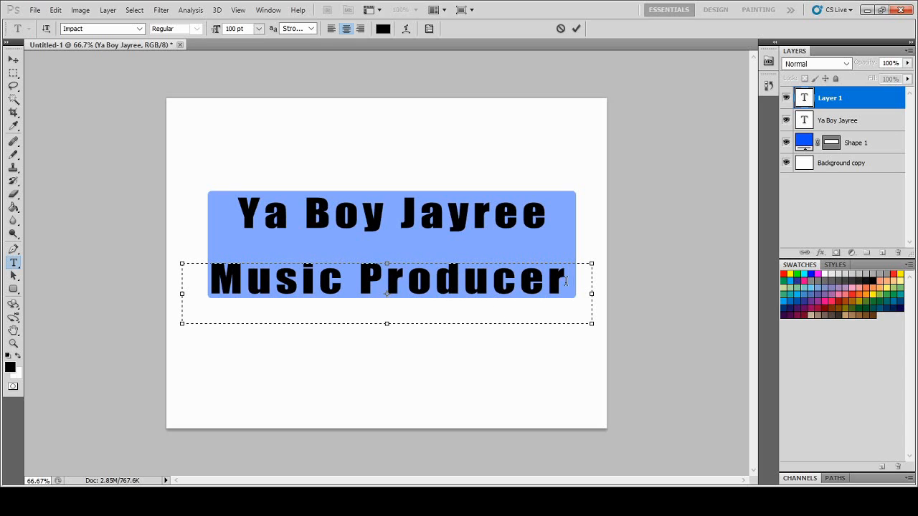
Set the size of the "Music Producer" text to 80 pt and commit it
drag(572, 281, 124, 281)
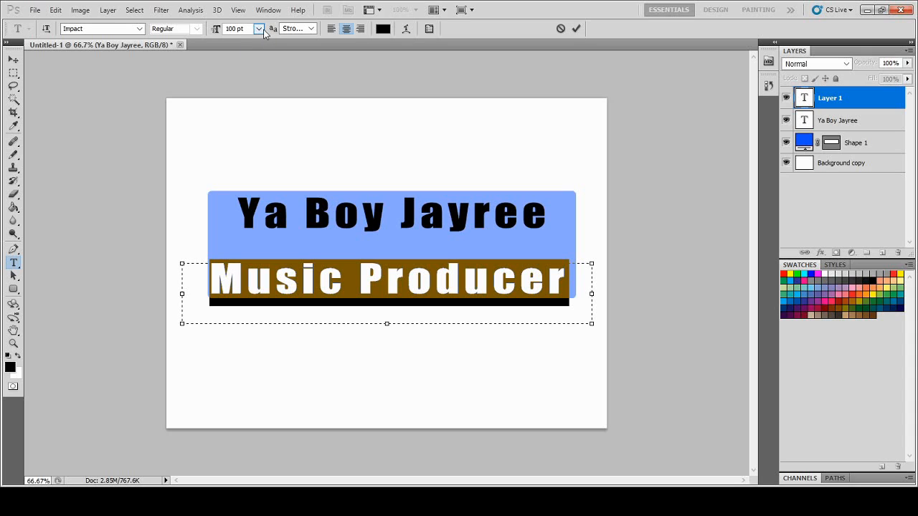
double_click(229, 29)
text(8)
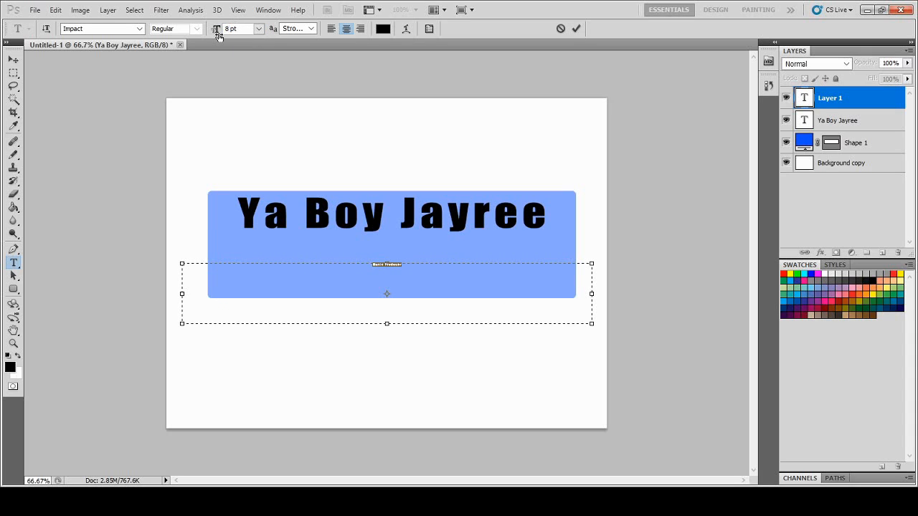
text(0)
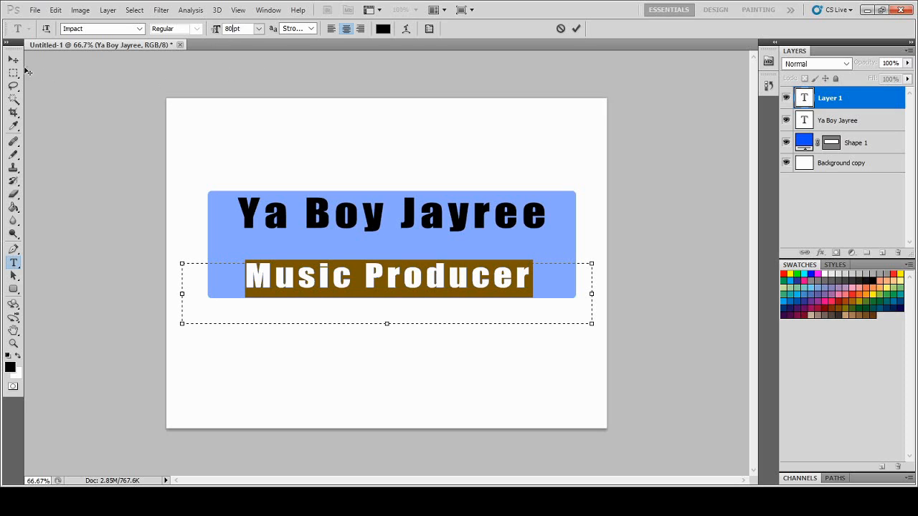
click(12, 72)
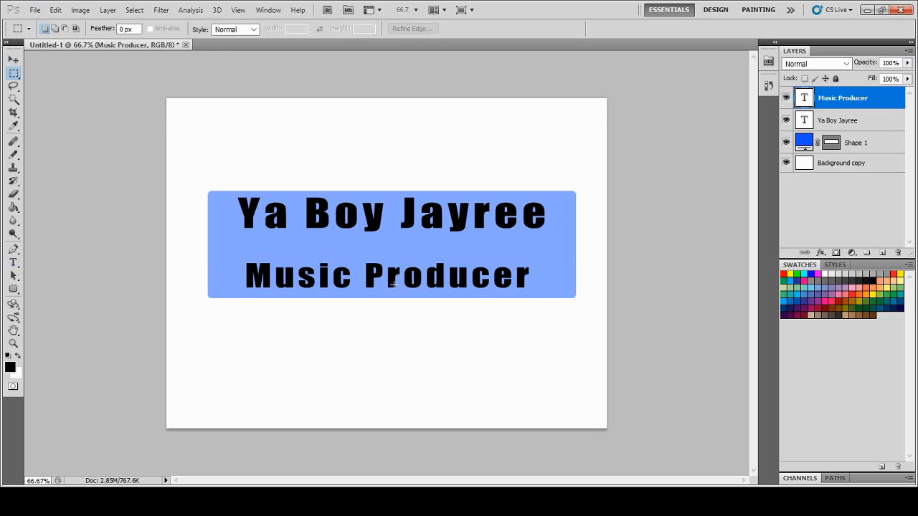
Move the "Music Producer" text up and slightly right so it sits centered just below the heading
click(13, 59)
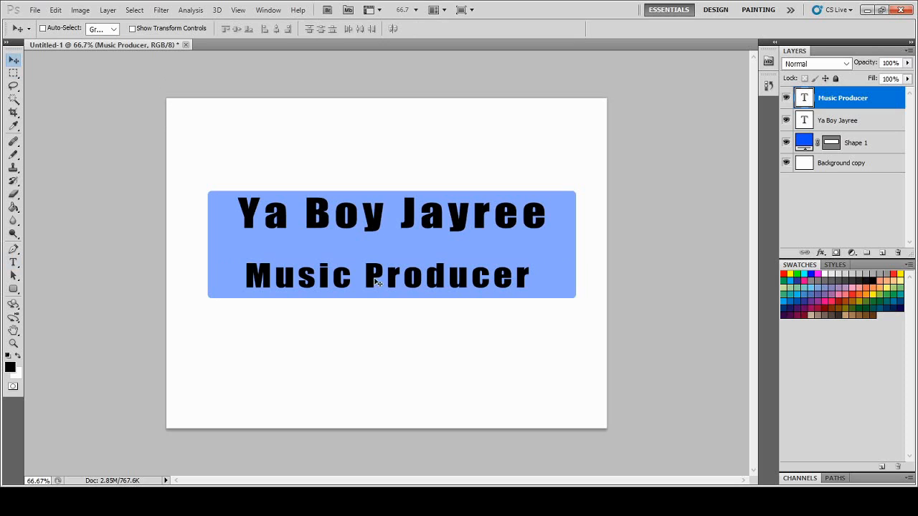
drag(374, 278, 376, 268)
key(shift+Up)
key(shift+Up)
key(shift+Right)
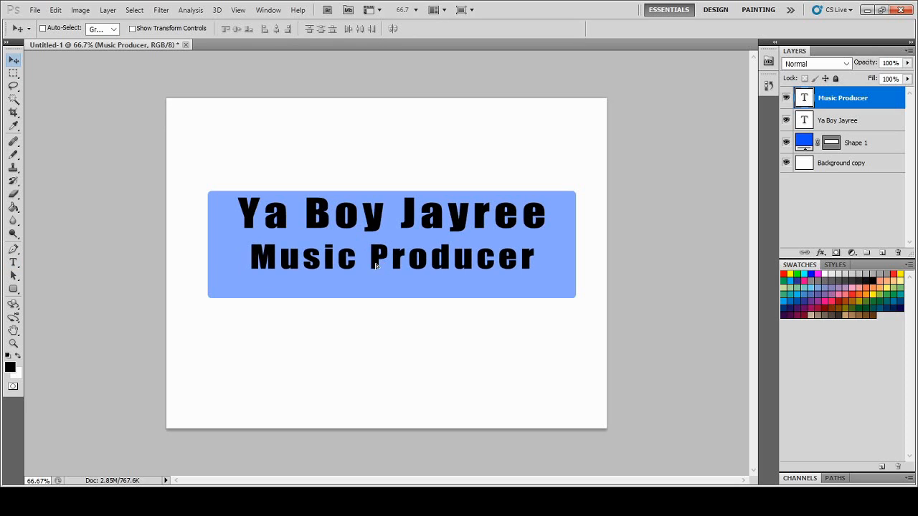
key(shift+Down)
key(Down)
key(Down)
key(Down)
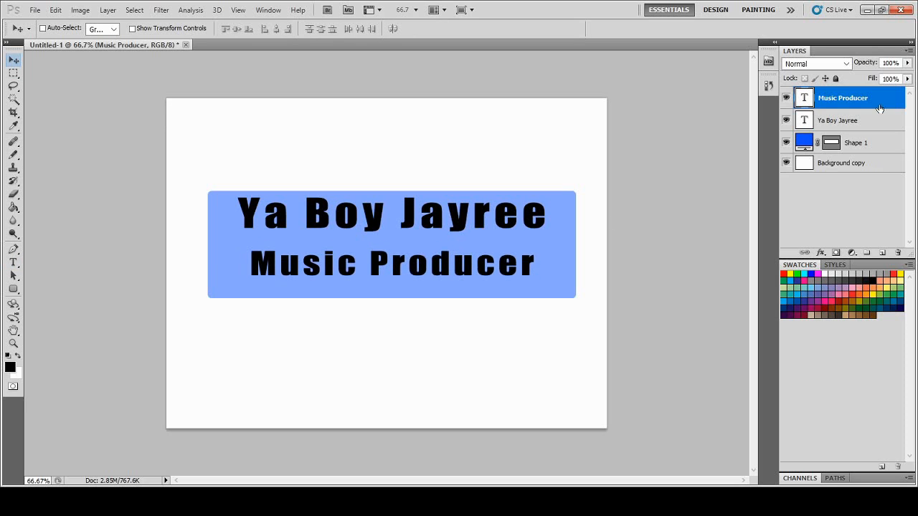
Move the heading text slightly down, away from the rectangle's top edge and closer to "Music Producer"
click(822, 121)
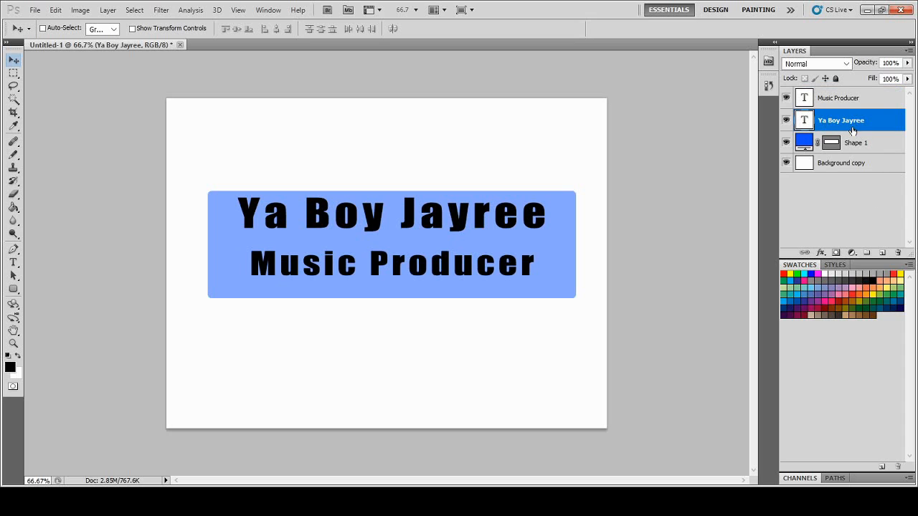
click(14, 73)
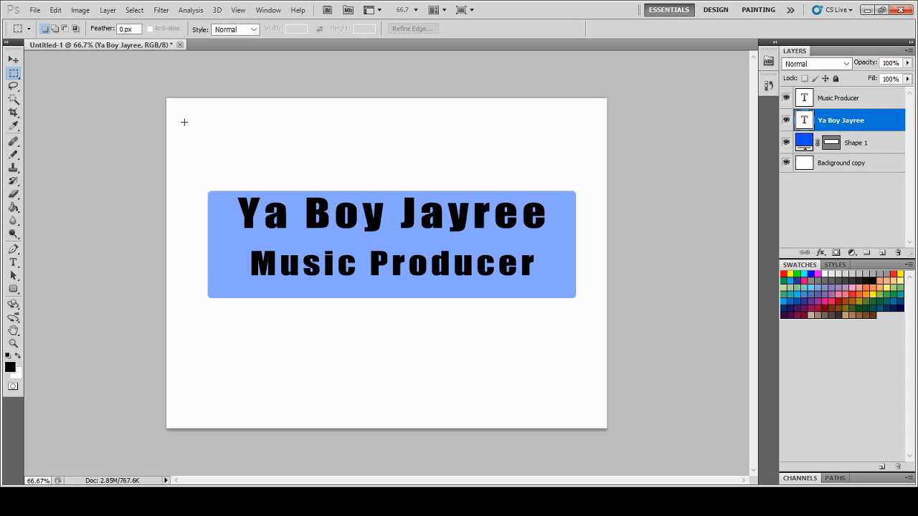
drag(184, 122, 41, 86)
click(14, 59)
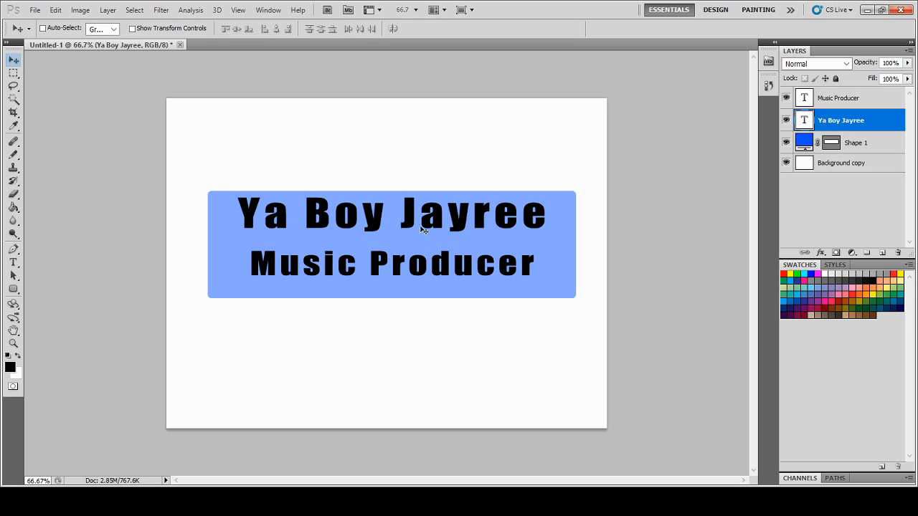
key(shift+Down)
key(shift+Down)
key(shift+Down)
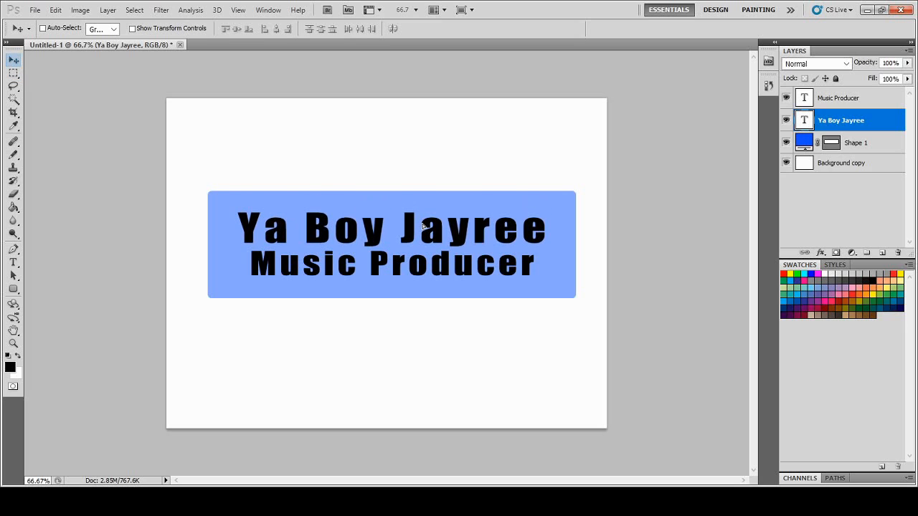
drag(423, 227, 423, 218)
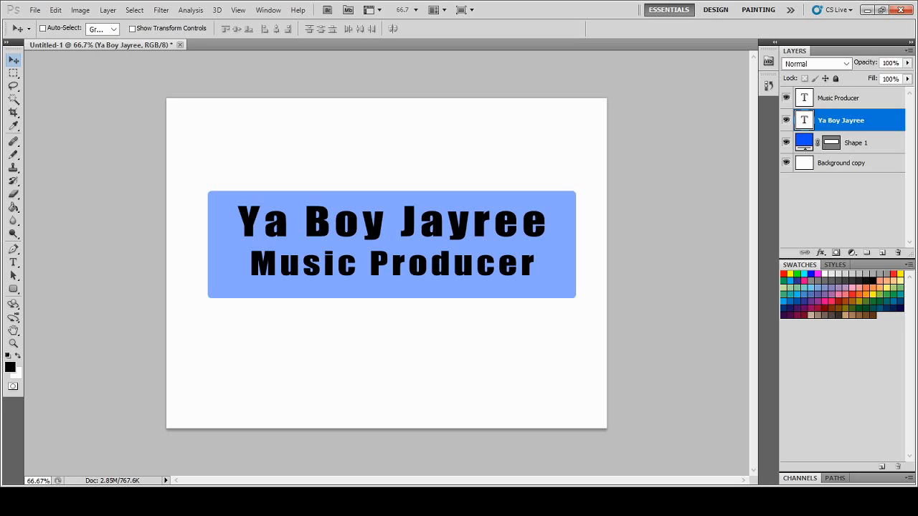
Draw a black sixteenth-note custom shape below the rectangle's right end and set its layer opacity to 50%
click(11, 290)
key(shift+u)
key(shift+u)
key(shift+u)
key(shift+u)
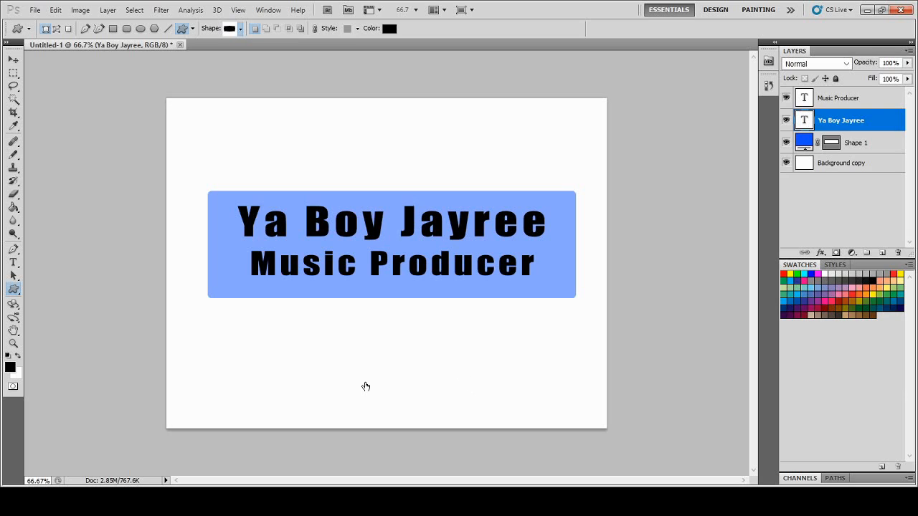
key(period)
drag(508, 325, 545, 402)
key(5)
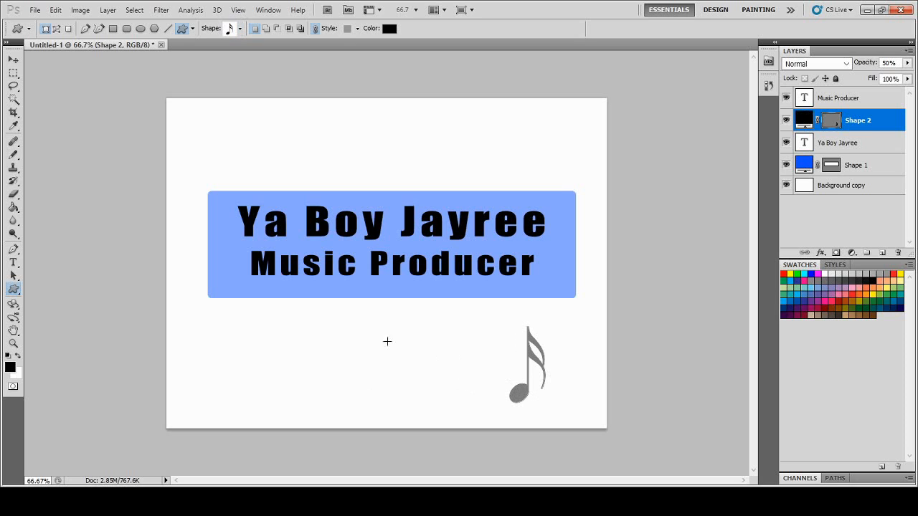
Move the music note onto the right end of the blue rectangle, beside the text
click(13, 61)
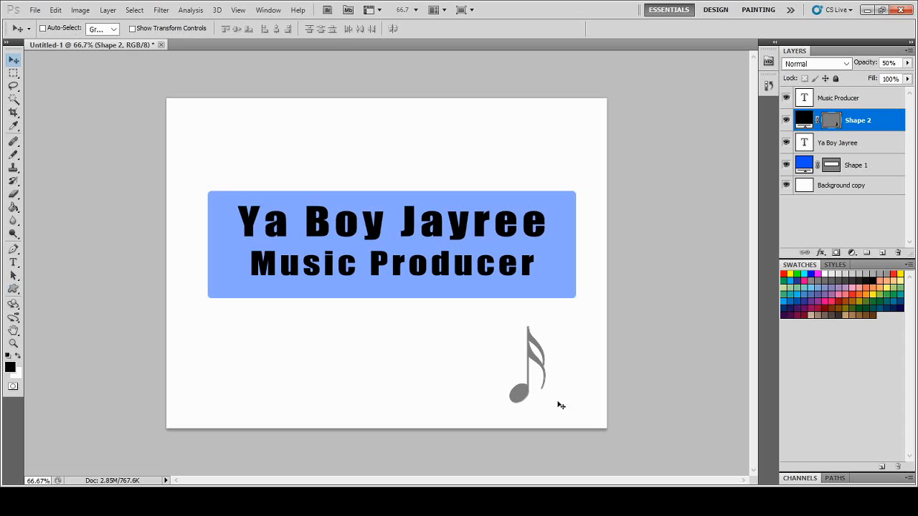
drag(528, 390, 553, 269)
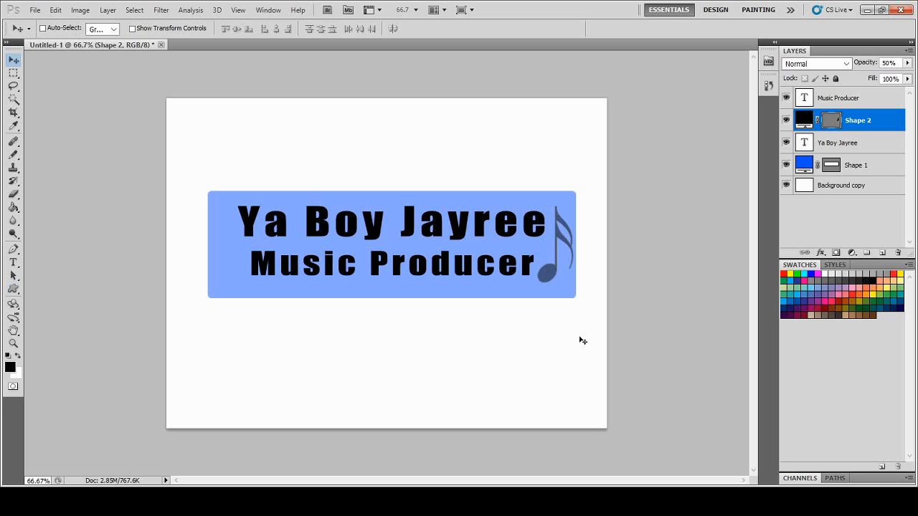
click(15, 75)
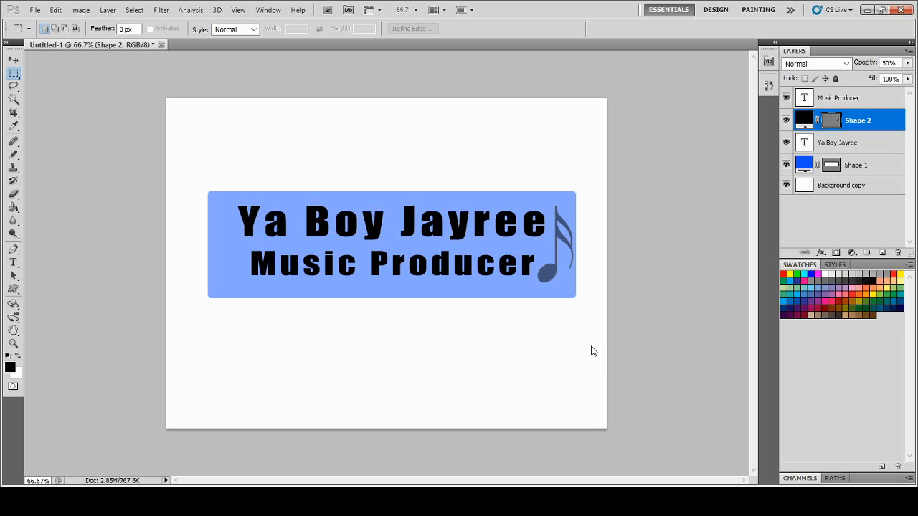
key(ctrl+t)
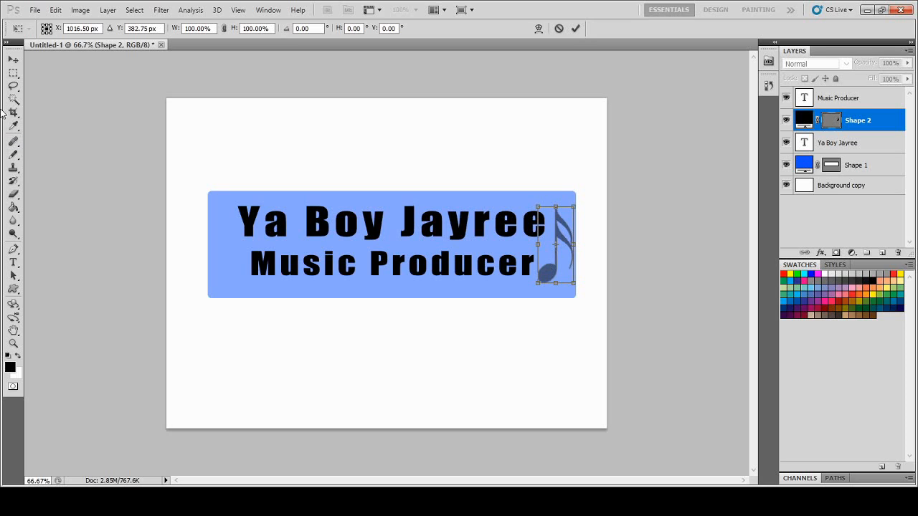
click(15, 73)
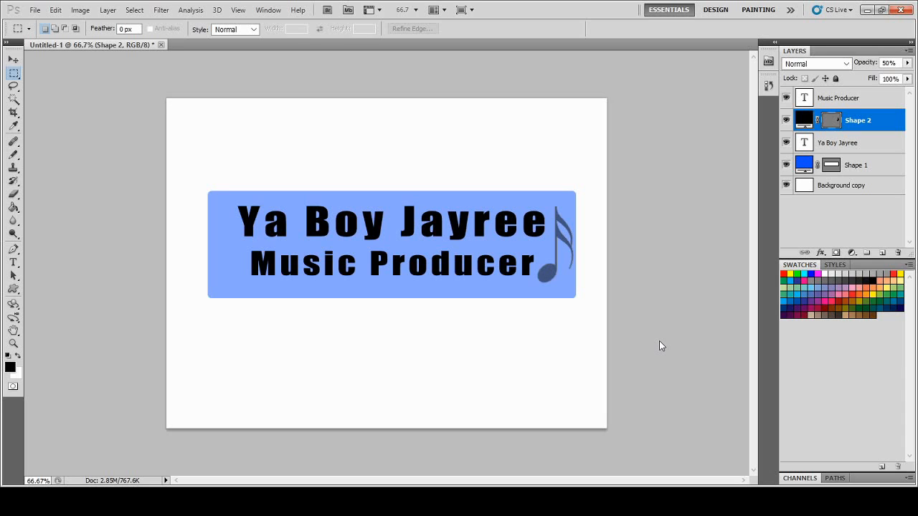
Scale the music note to about 66% width and 90% height so it clears the text, and apply the transform
key(ctrl+t)
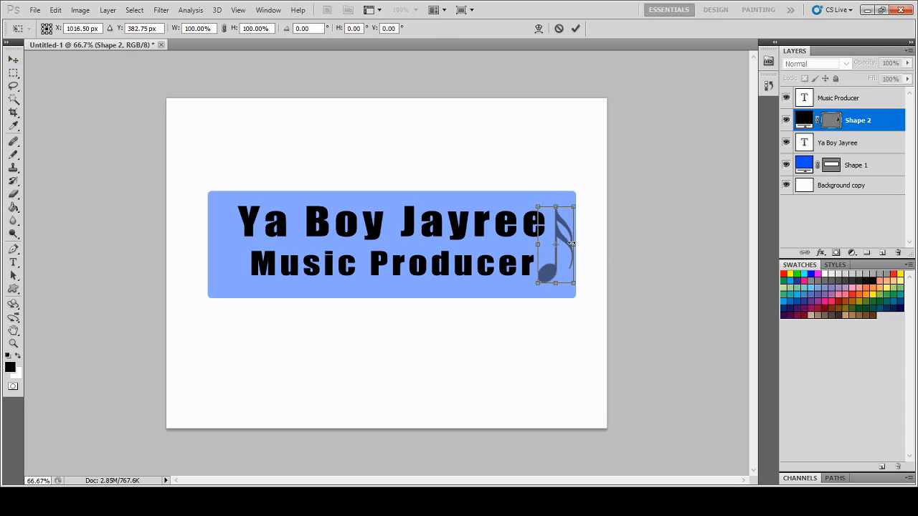
drag(571, 243, 566, 244)
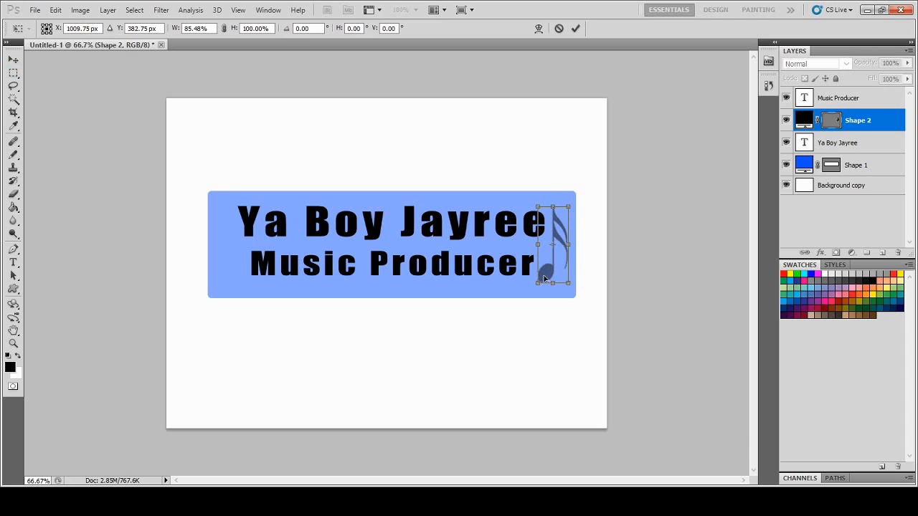
drag(538, 289, 545, 277)
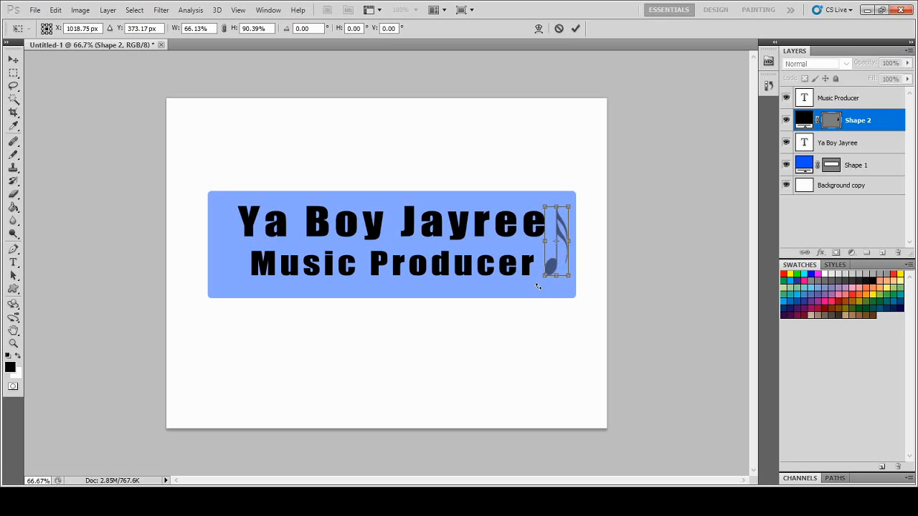
click(14, 74)
key(Return)
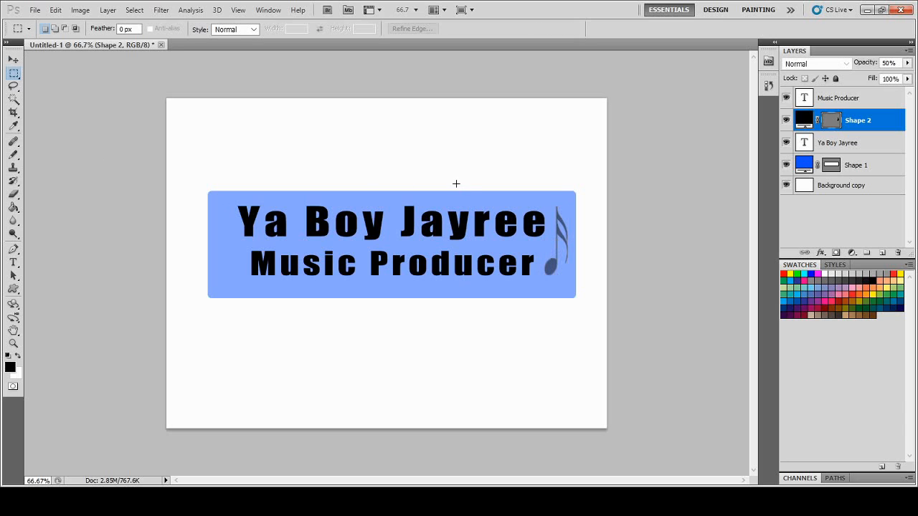
click(13, 59)
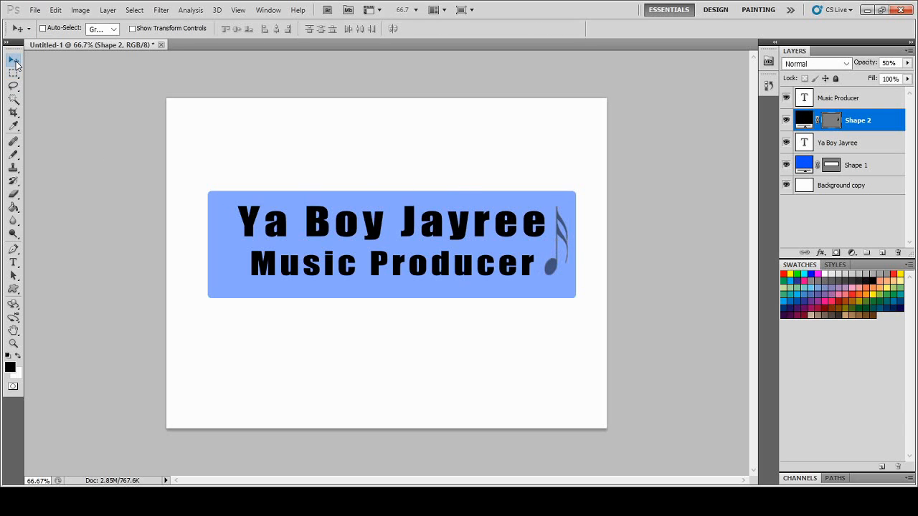
Move the music note slightly down at the right end of the blue rectangle
drag(556, 243, 553, 248)
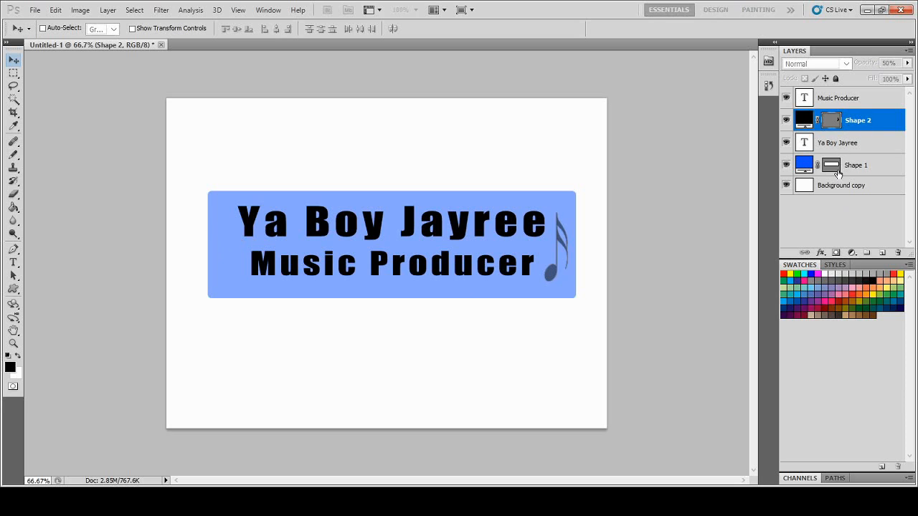
Try a horizontally flipped copy of the music note at the blue rectangle's left end, and delete that copy
key(ctrl+j)
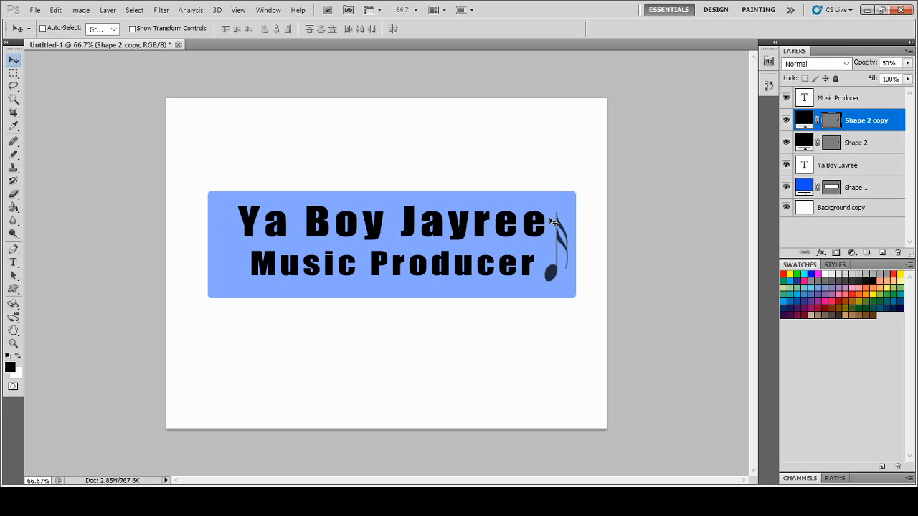
click(12, 73)
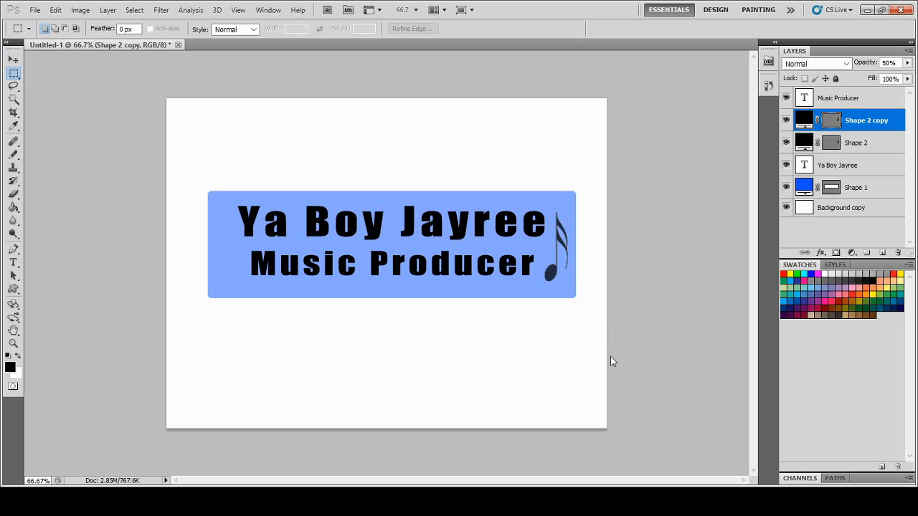
key(ctrl+t)
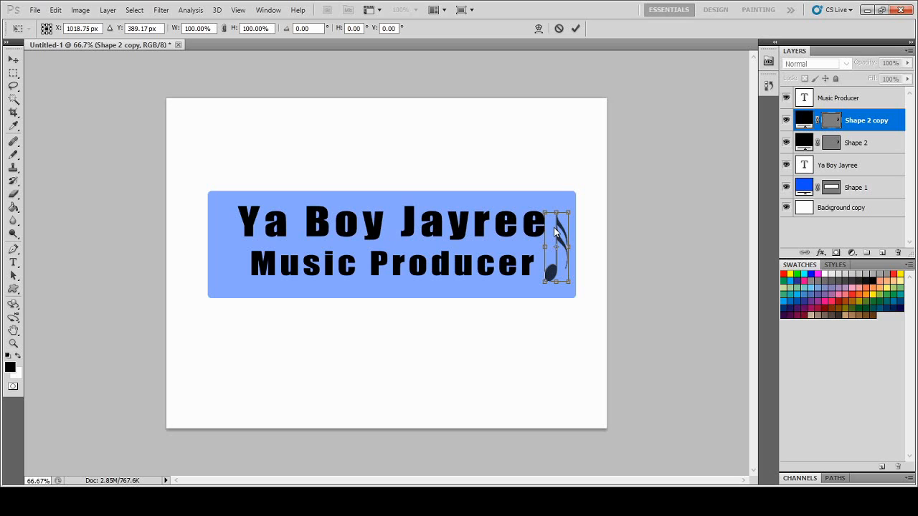
click(633, 402)
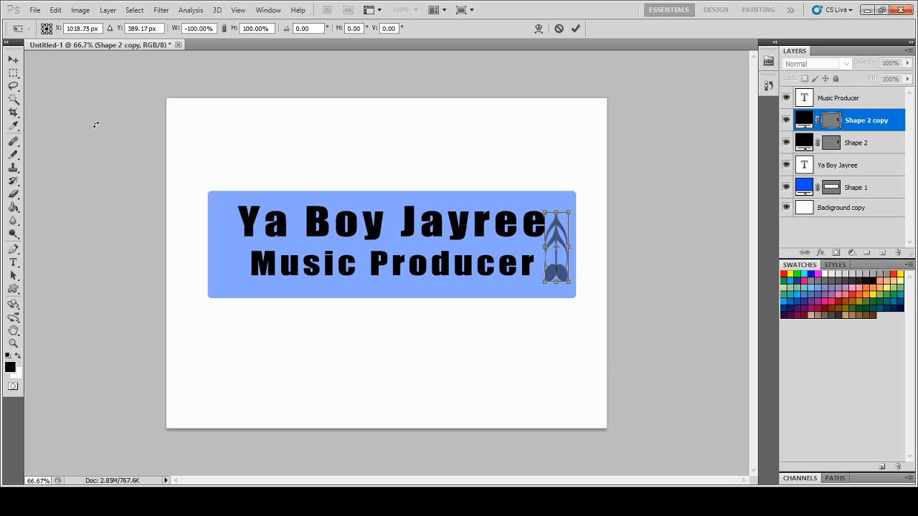
click(13, 59)
key(Return)
drag(565, 249, 231, 240)
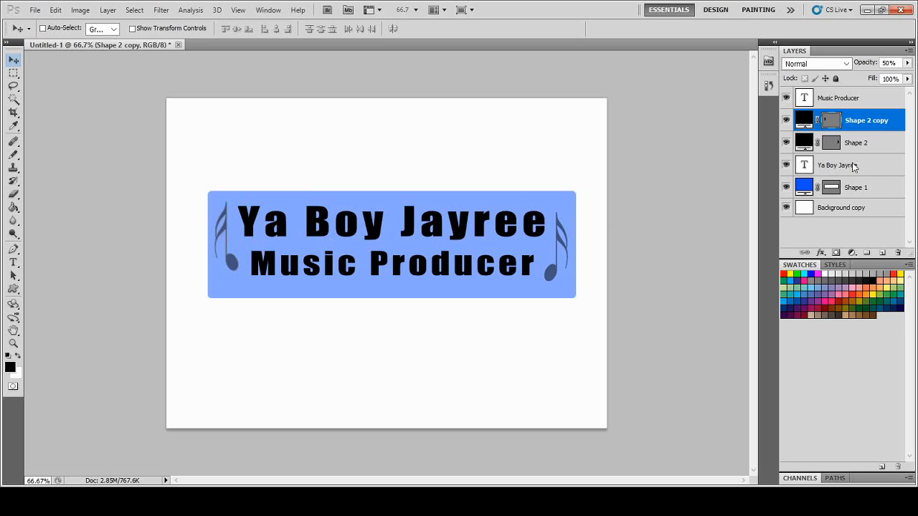
key(Delete)
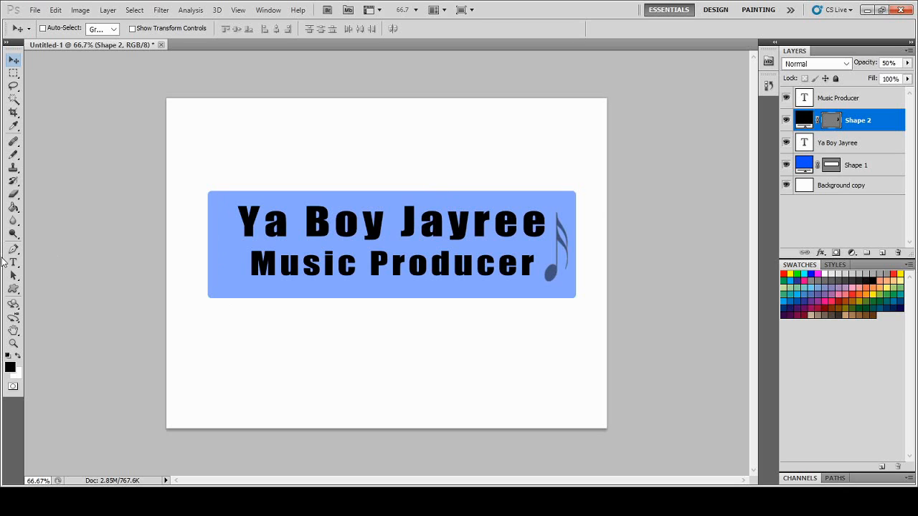
Draw a black treble clef custom shape below the rectangle and move it onto the rectangle's left end, beside the text
click(13, 288)
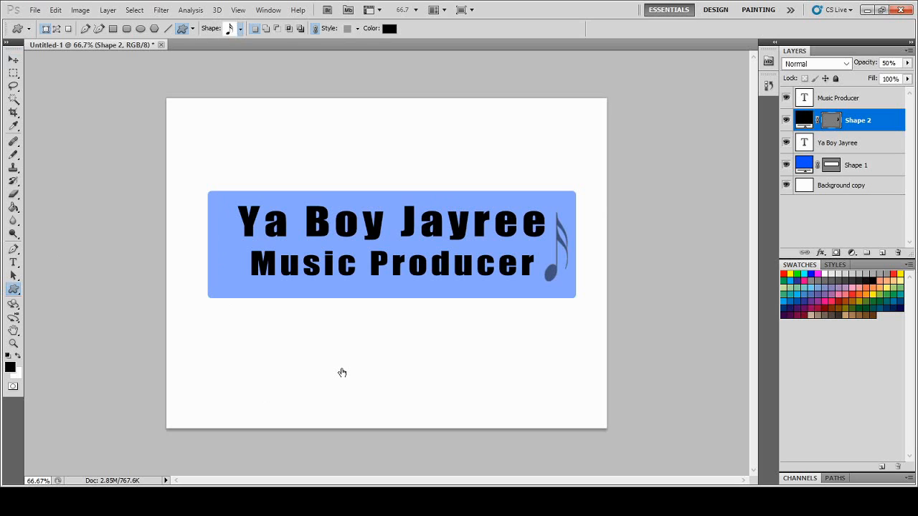
key(period)
drag(414, 323, 441, 407)
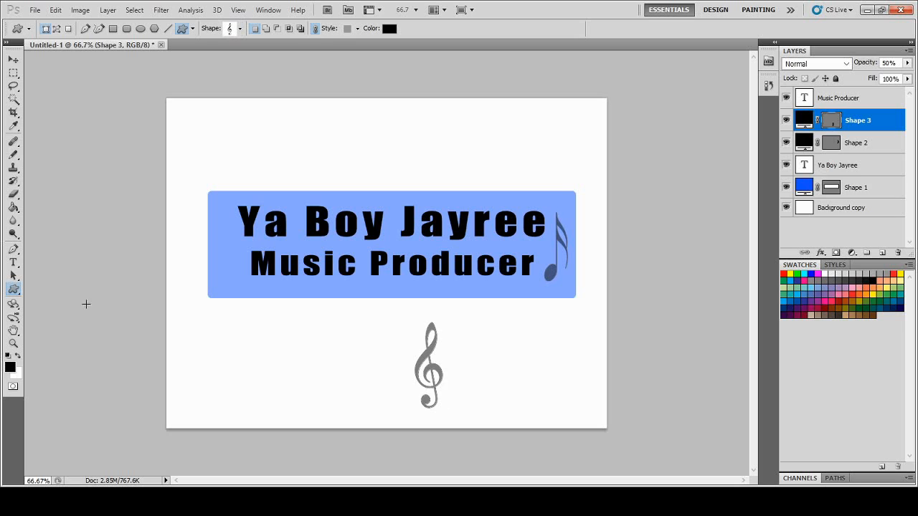
click(14, 60)
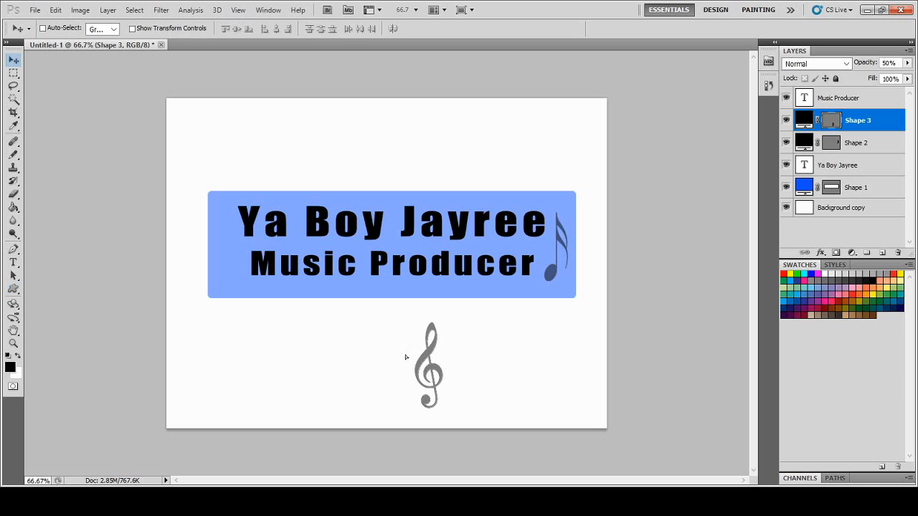
drag(405, 357, 223, 250)
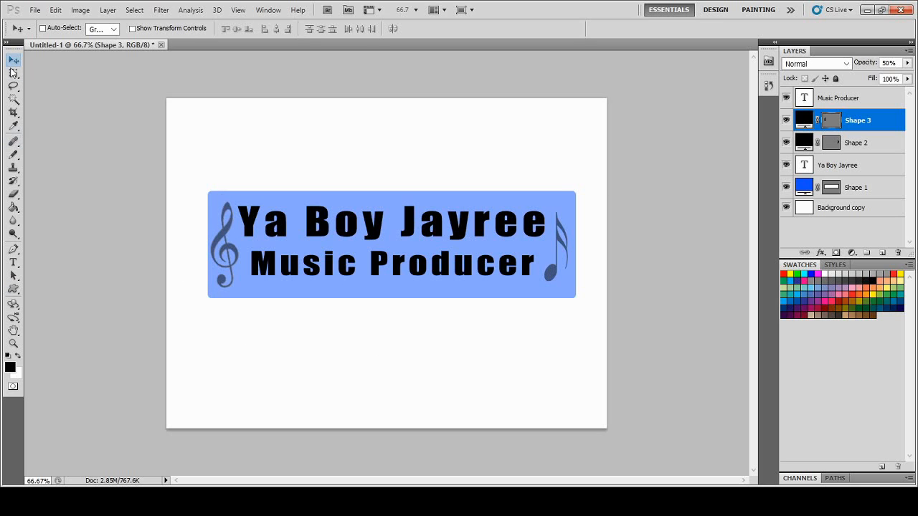
Scale the treble clef to about 79% width and 93% height, and apply the transform
click(13, 73)
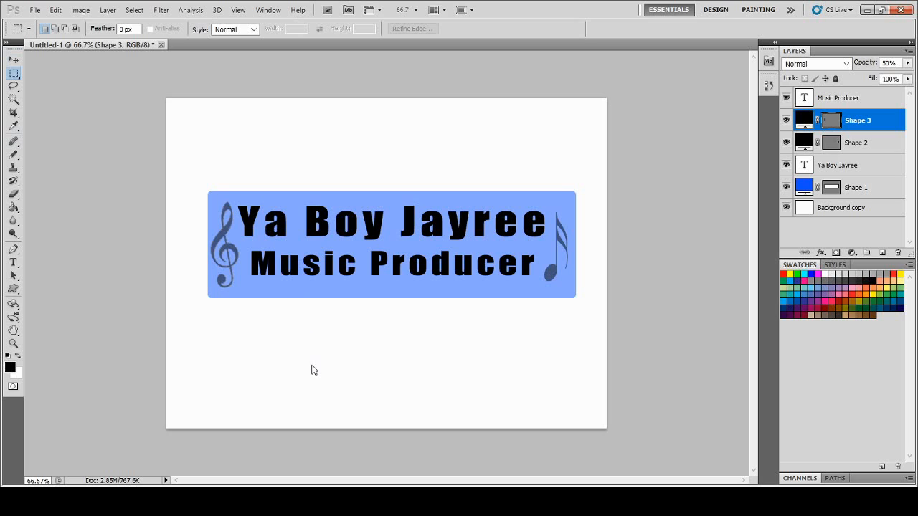
key(ctrl+t)
drag(211, 289, 214, 283)
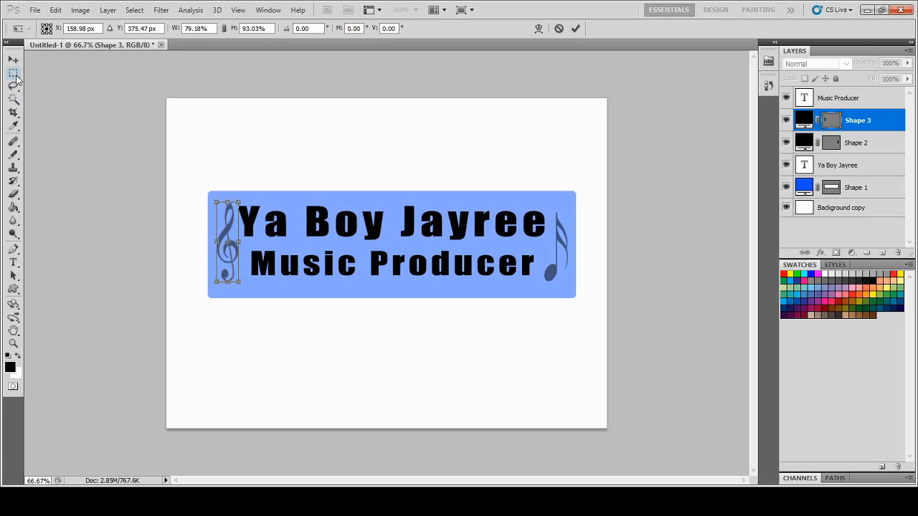
key(Return)
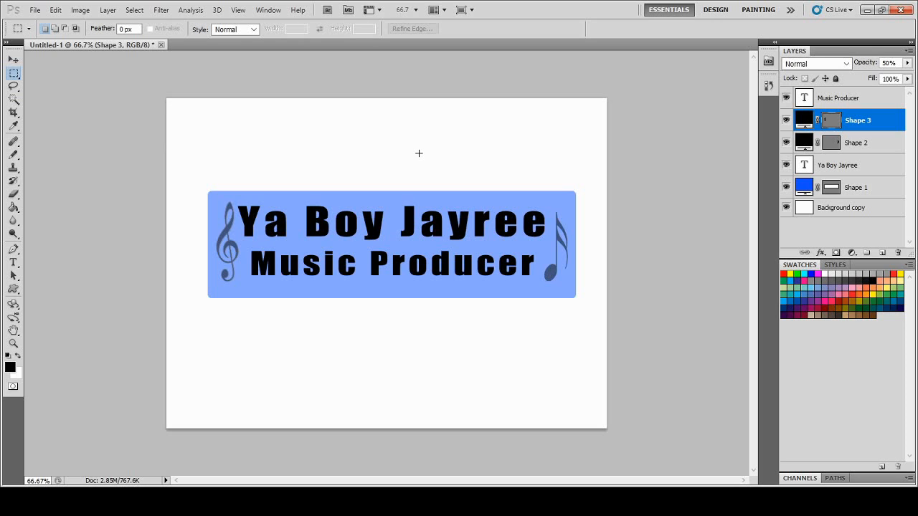
Hide the white "Background copy" layer so the graphic sits on a transparent background
click(785, 209)
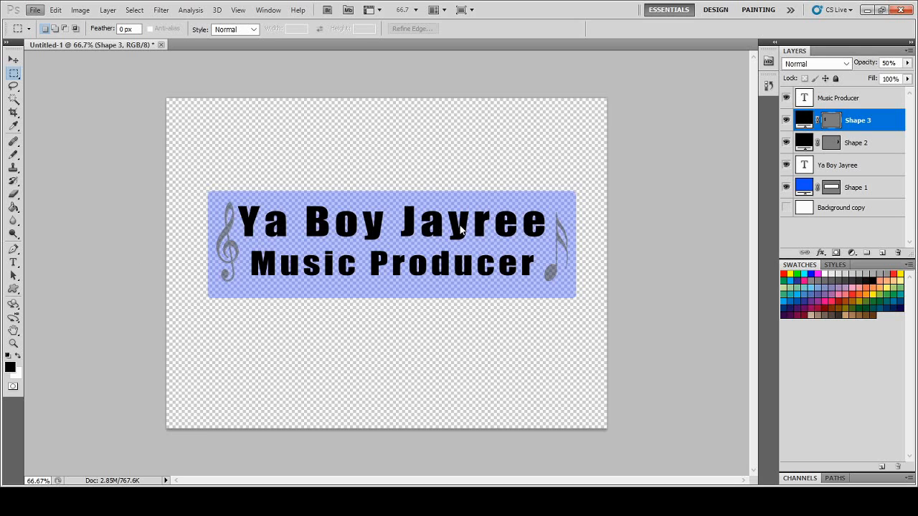
key(space)
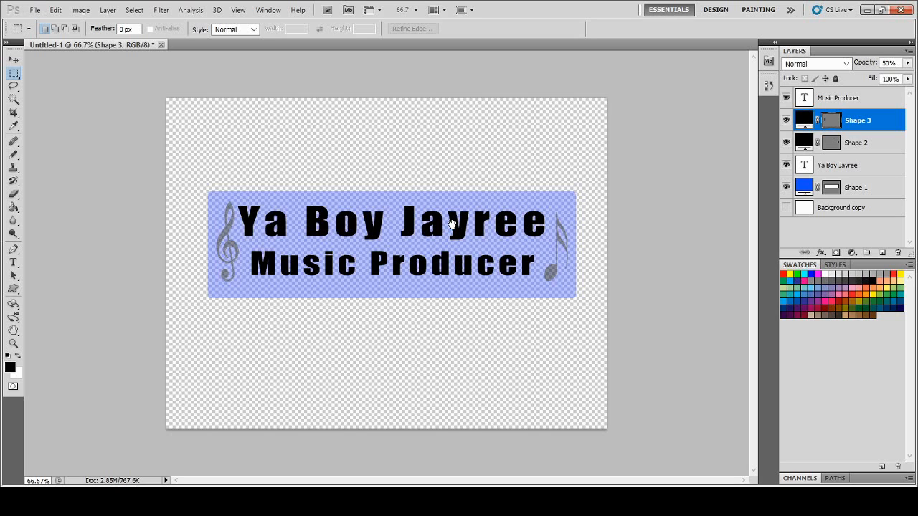